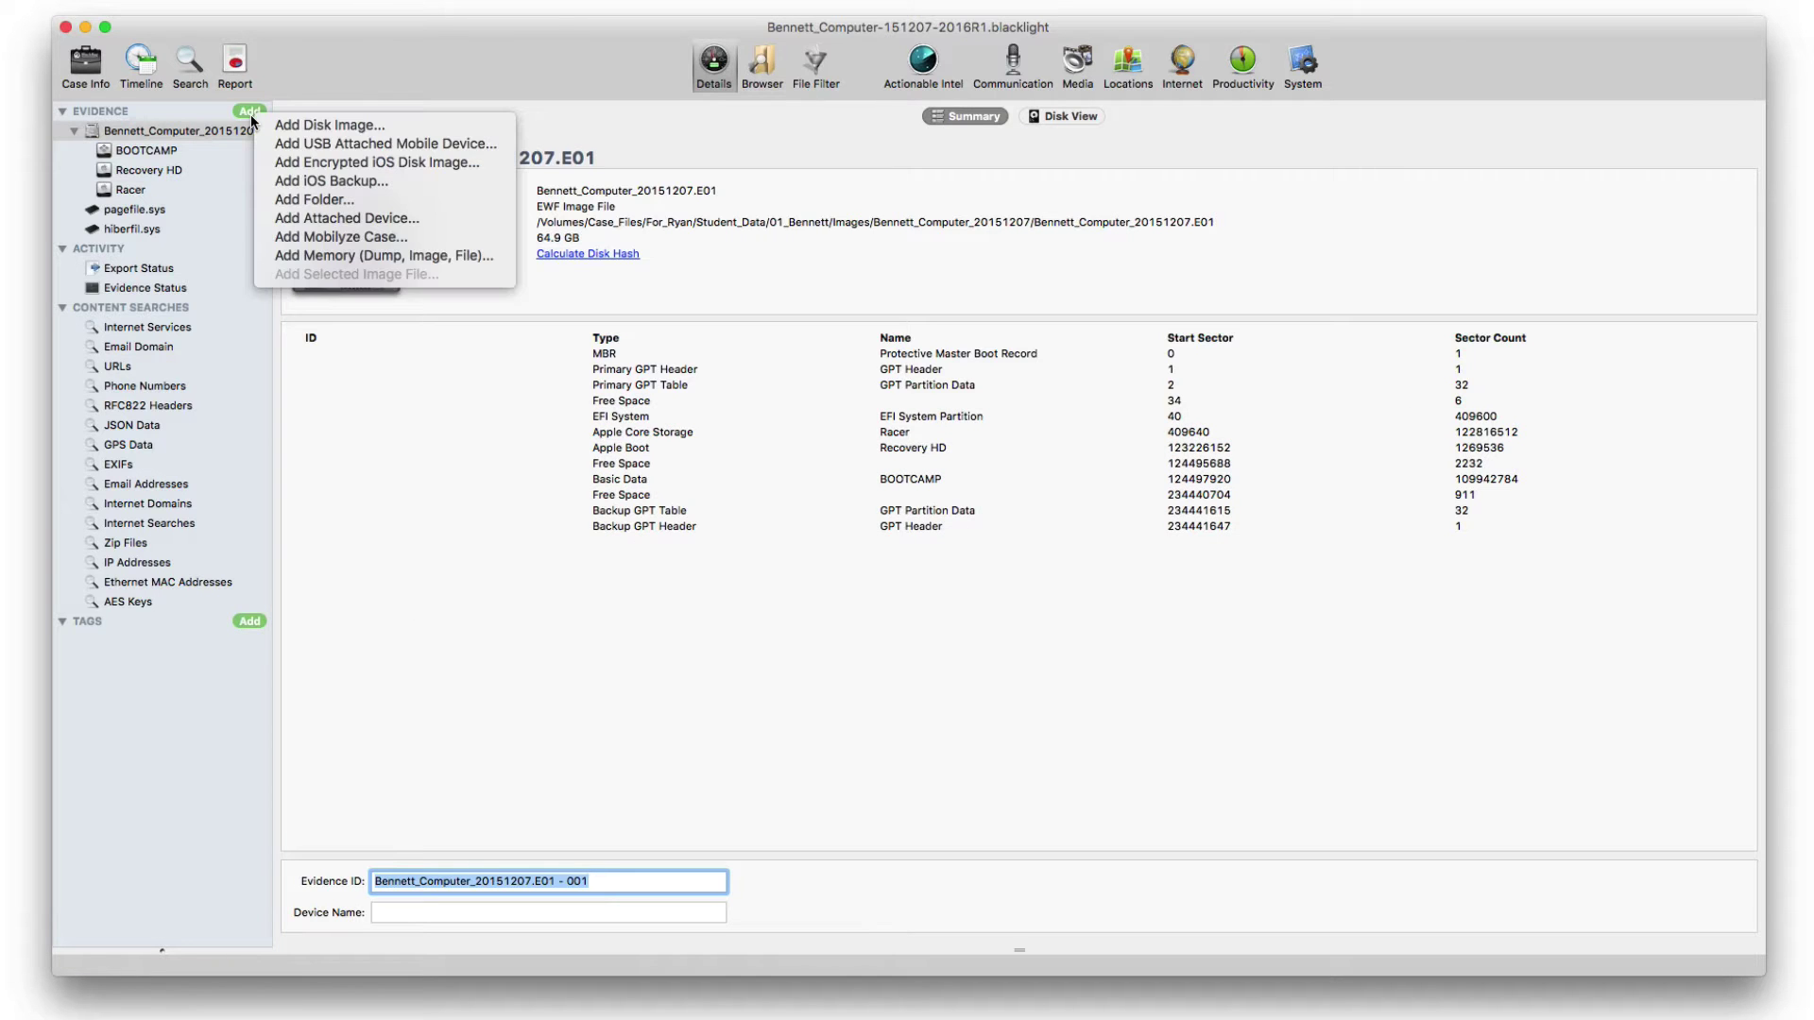
Add memdump.mem and its WIN8.1x86 volume as memory evidence with the Comprehensive processing preset.
left_click(381, 257)
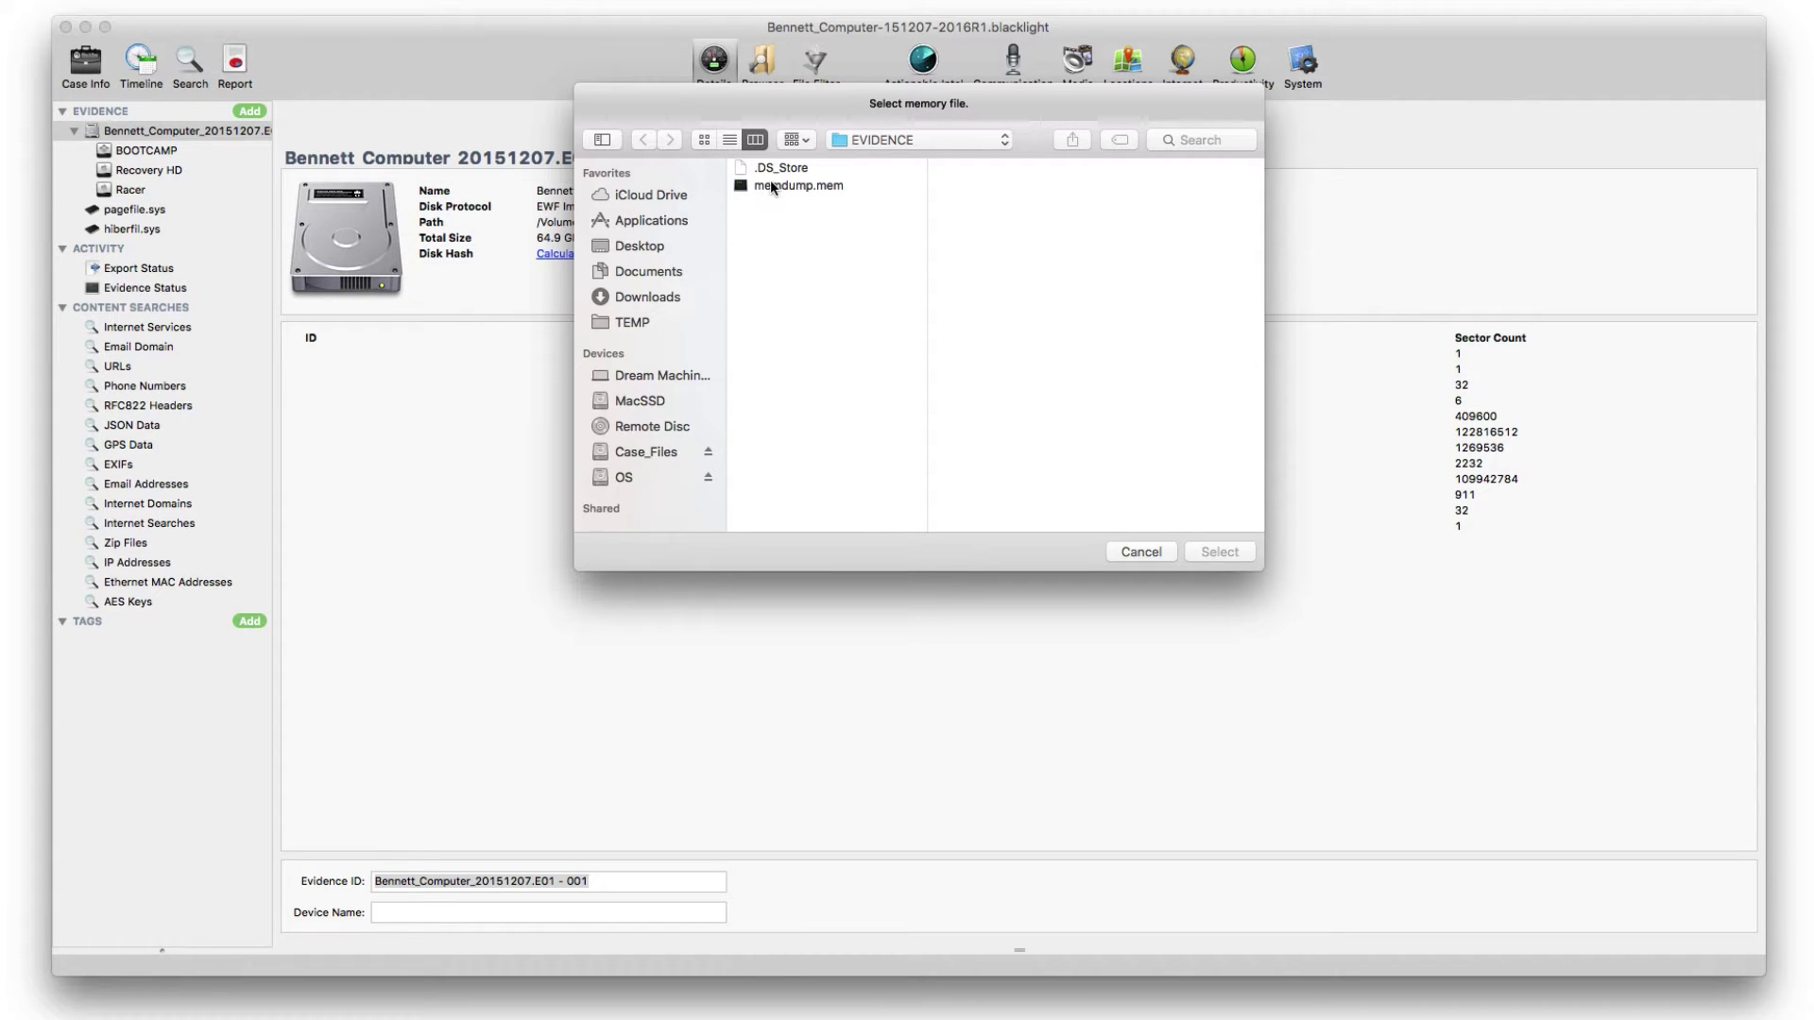
left_click(772, 187)
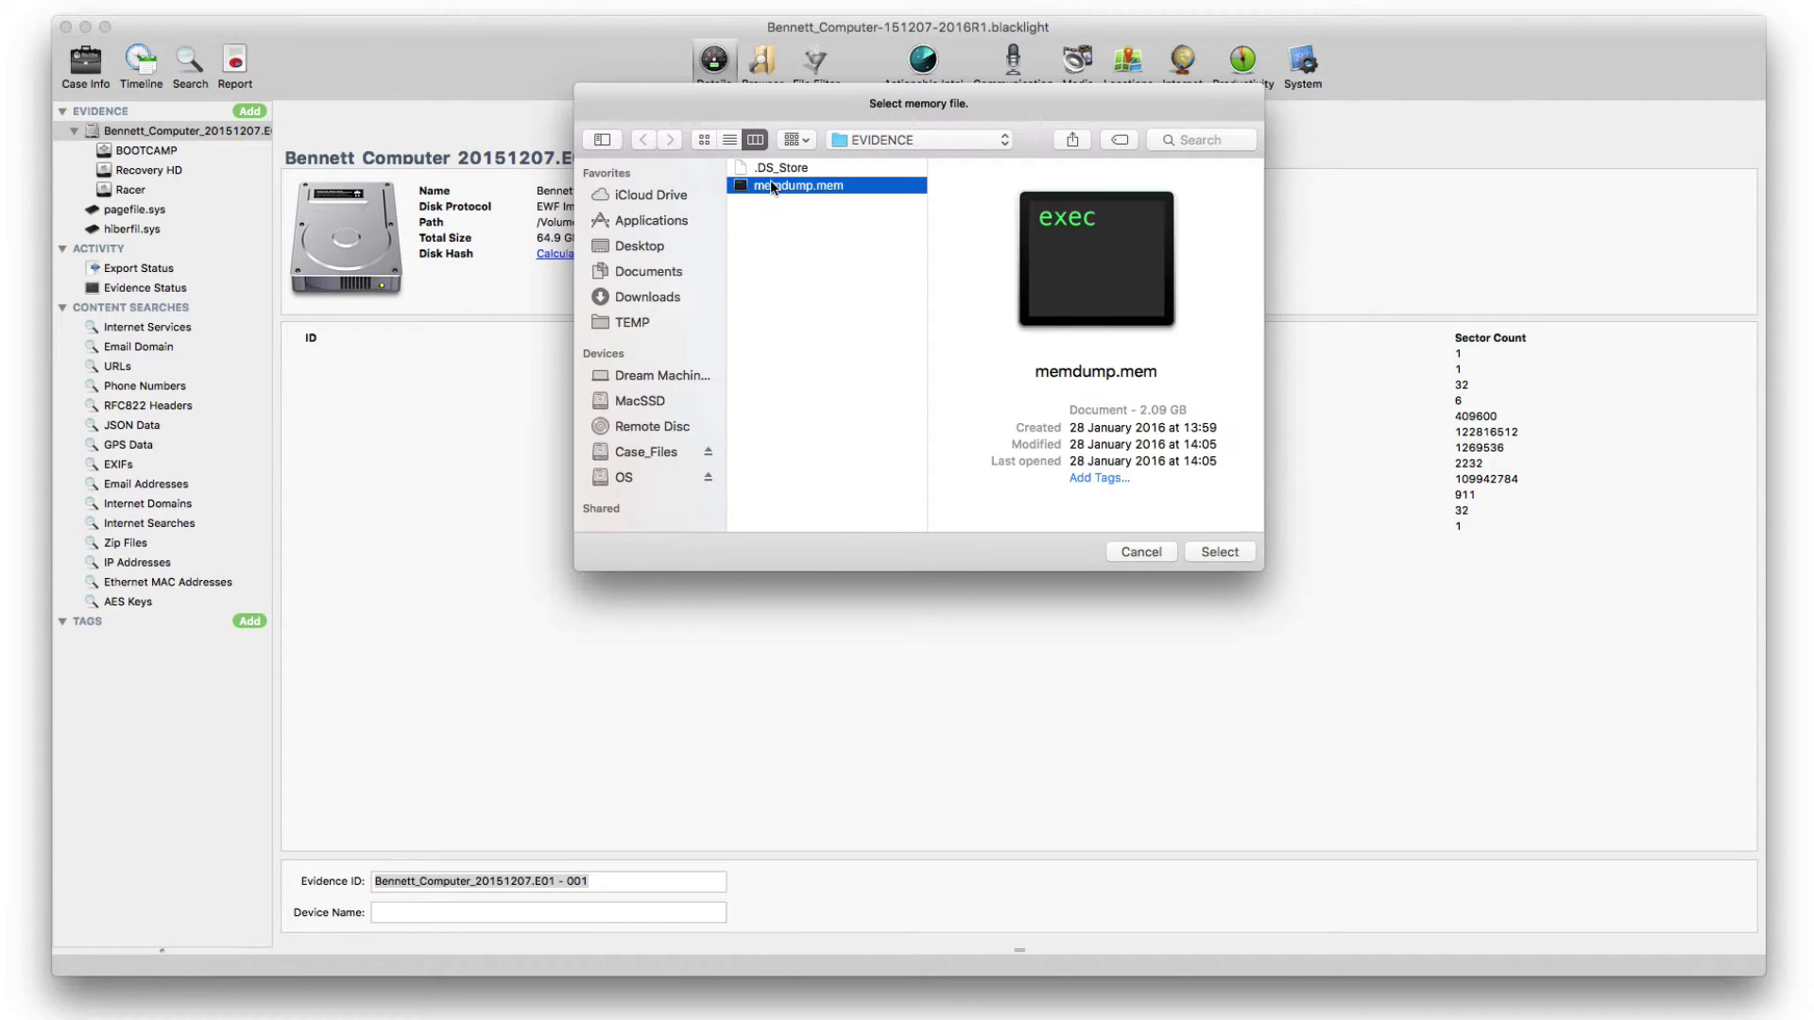
left_click(1209, 553)
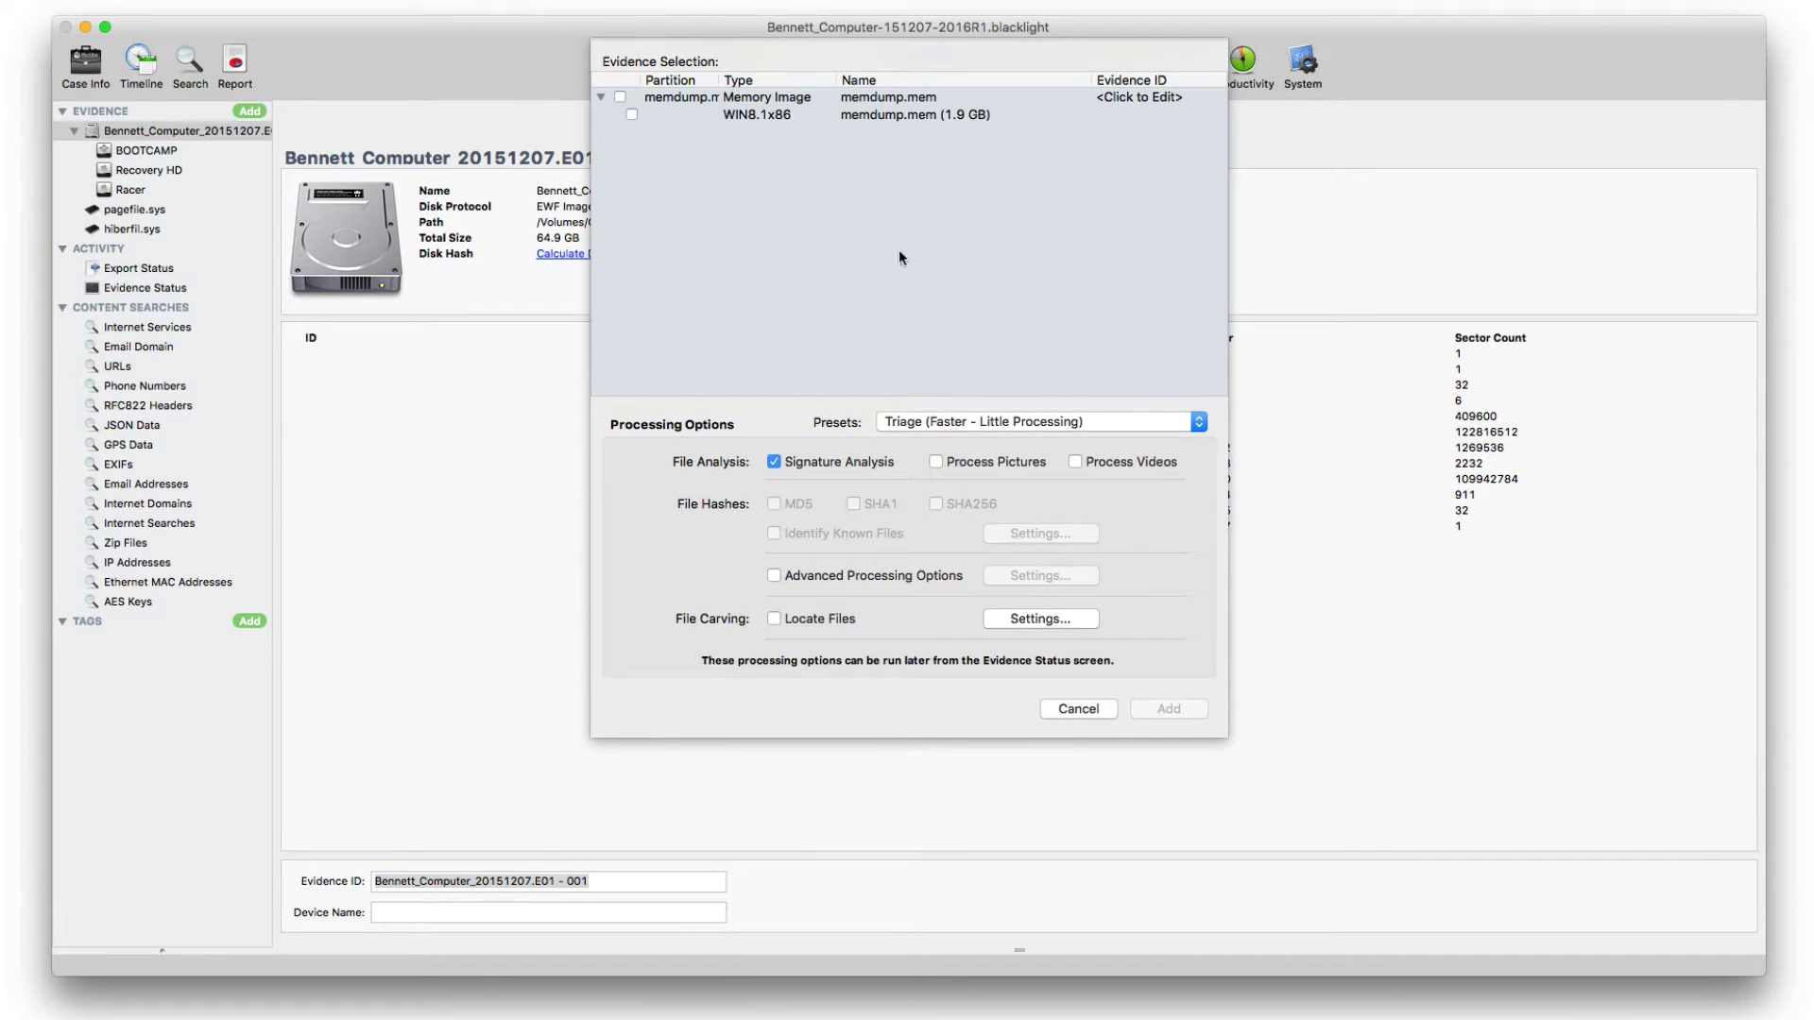
left_click(619, 96)
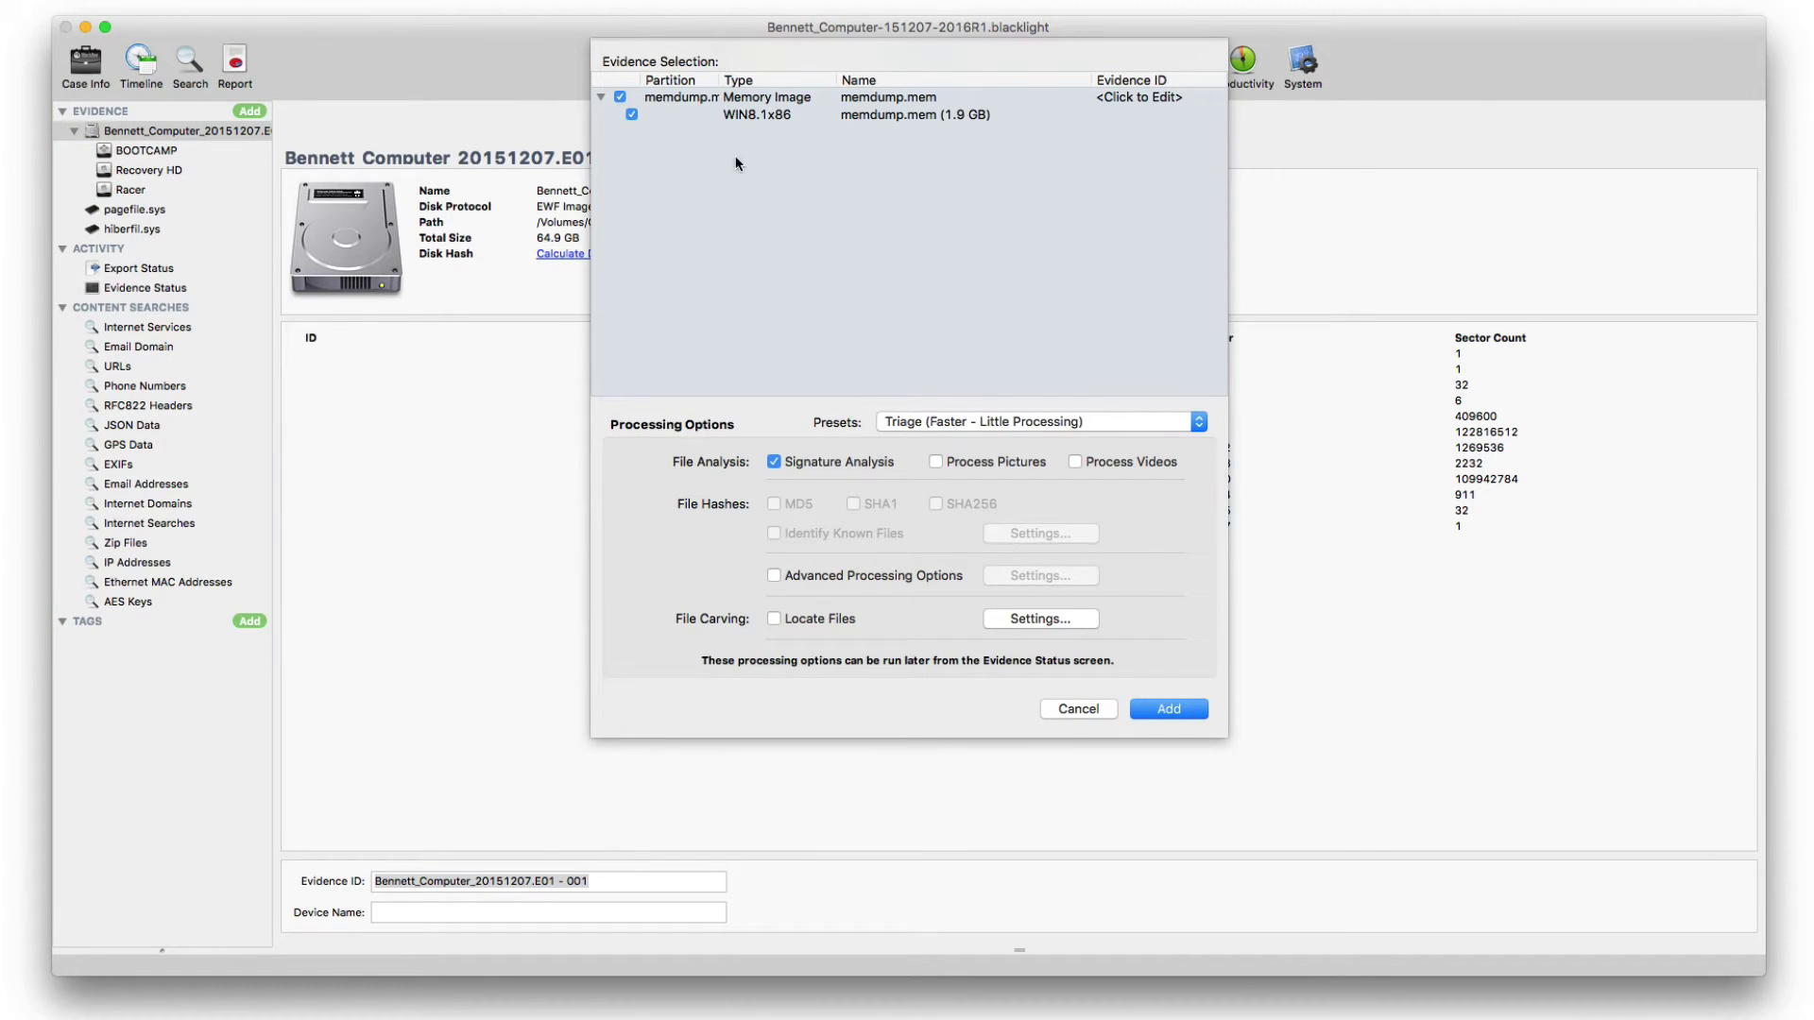
left_click(1096, 421)
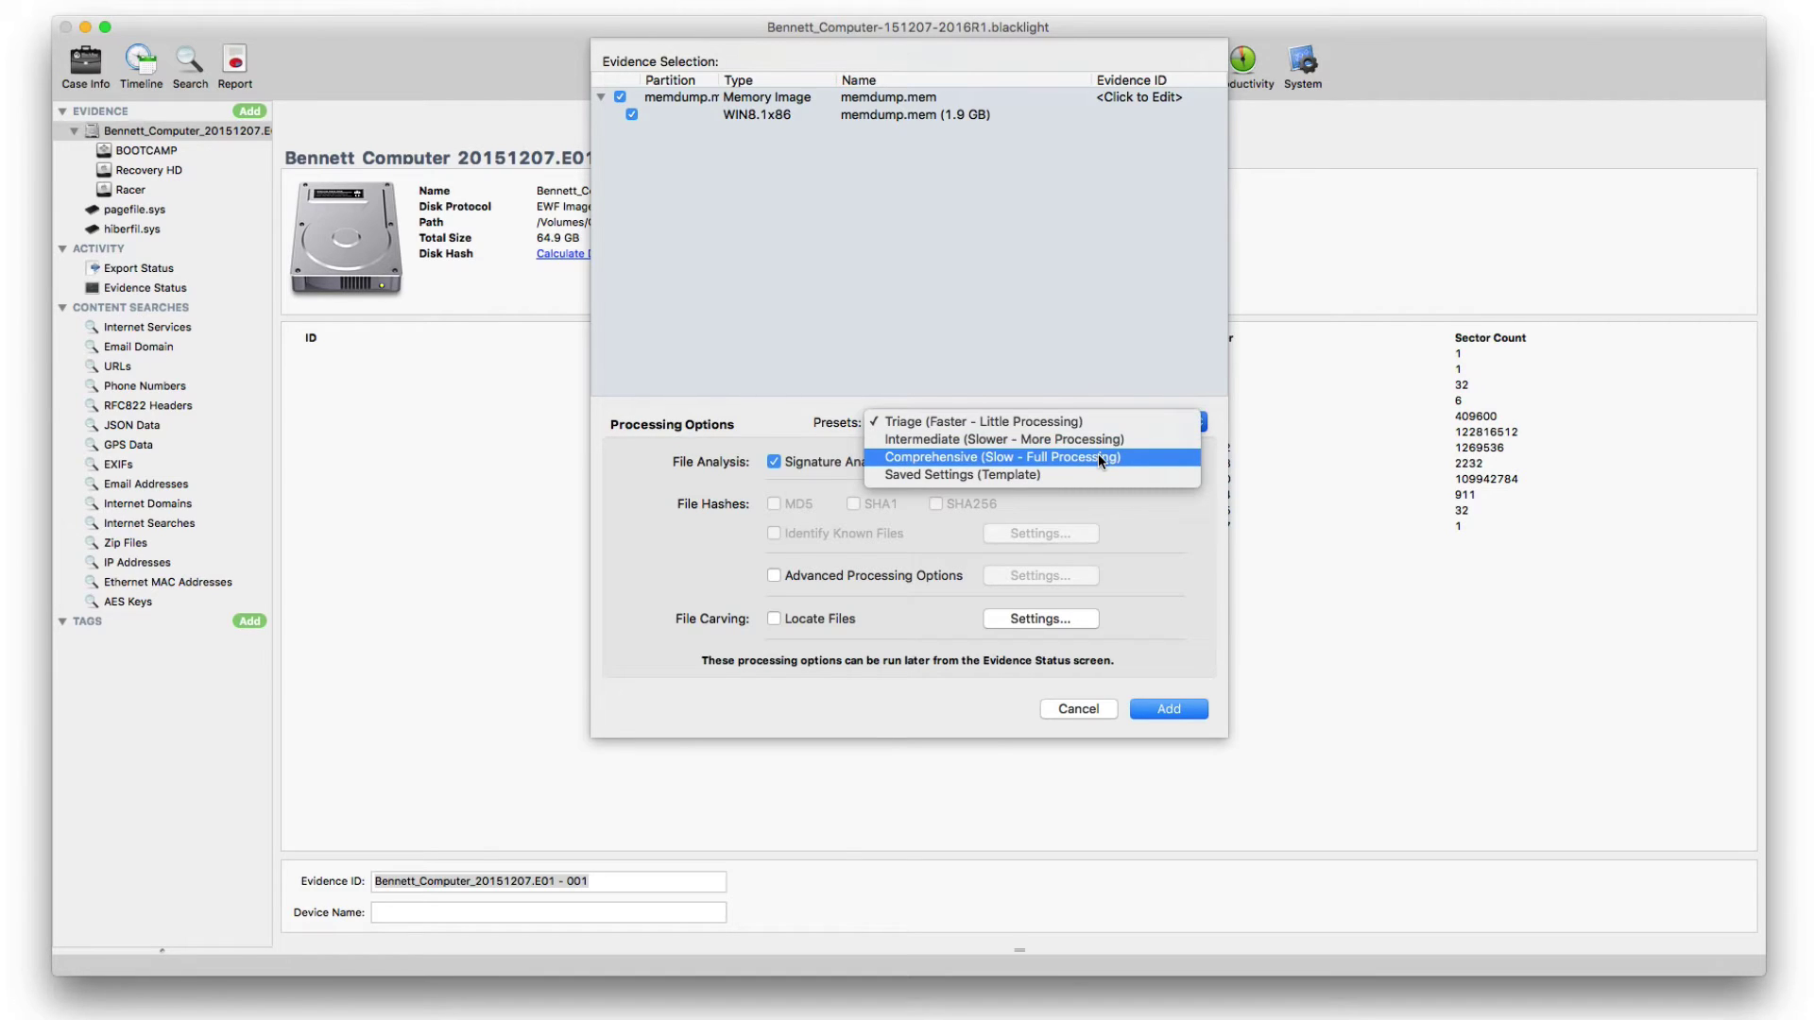
left_click(1098, 456)
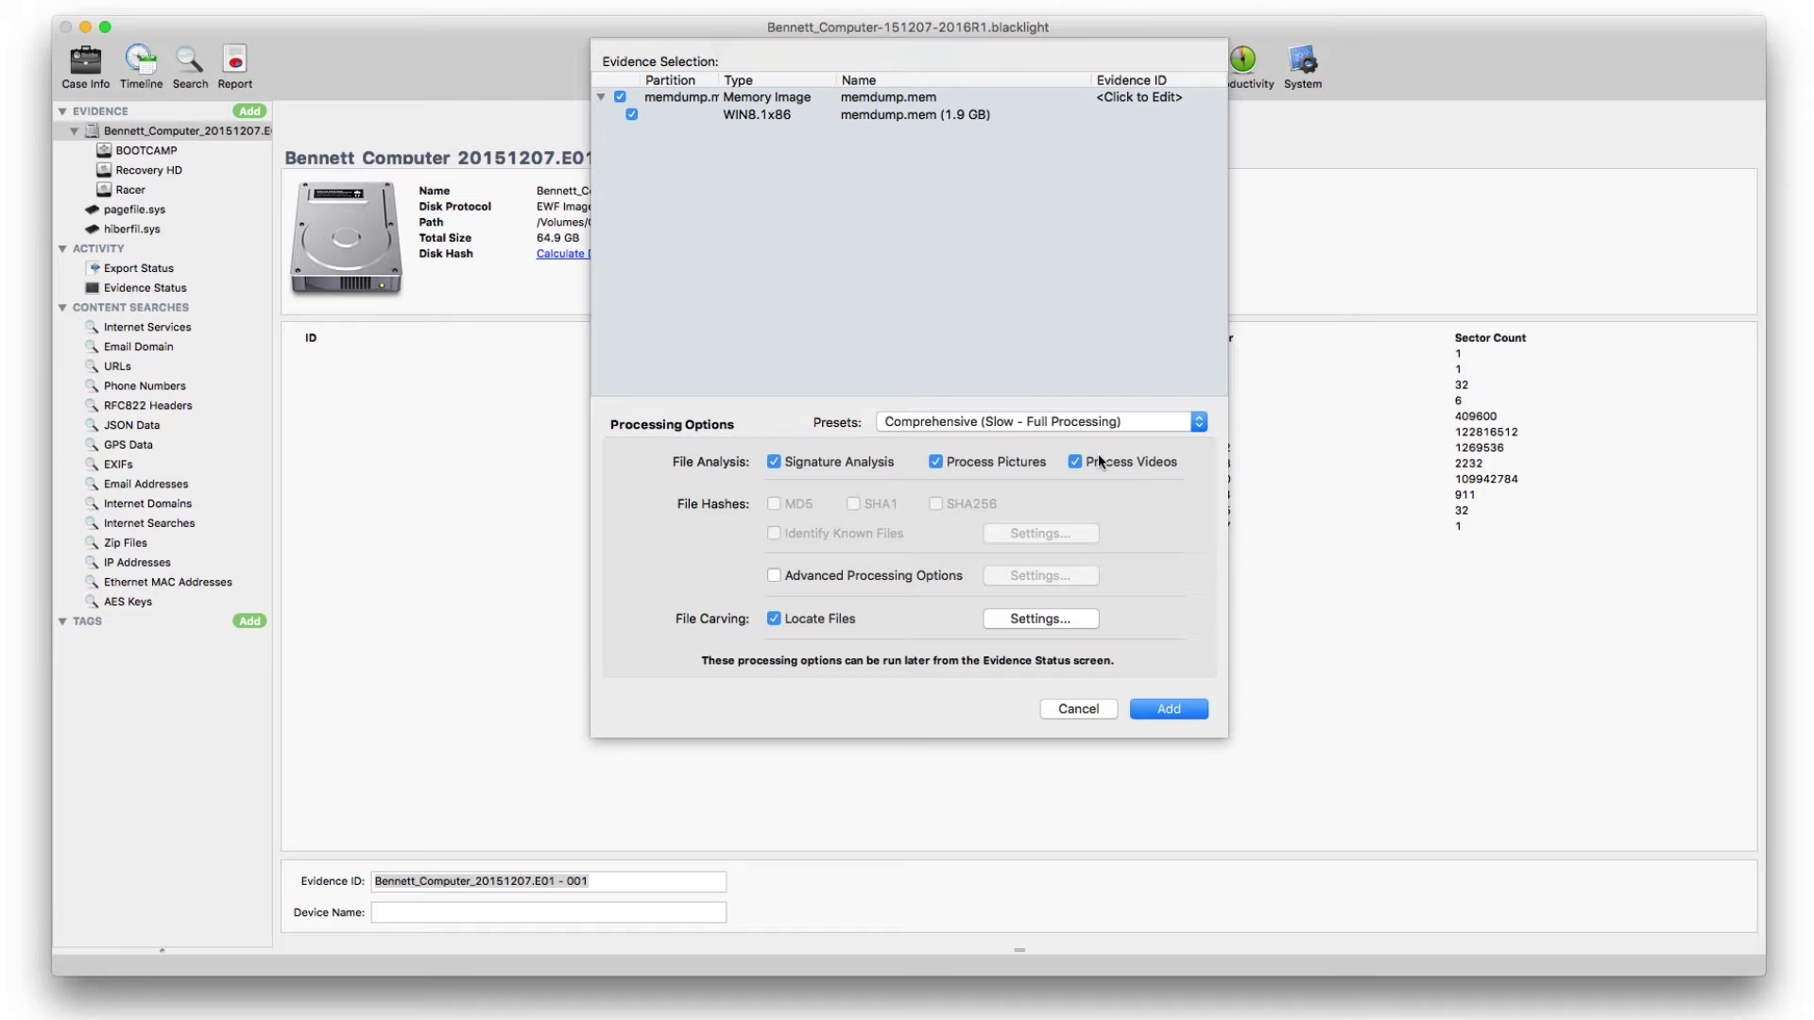
left_click(1171, 709)
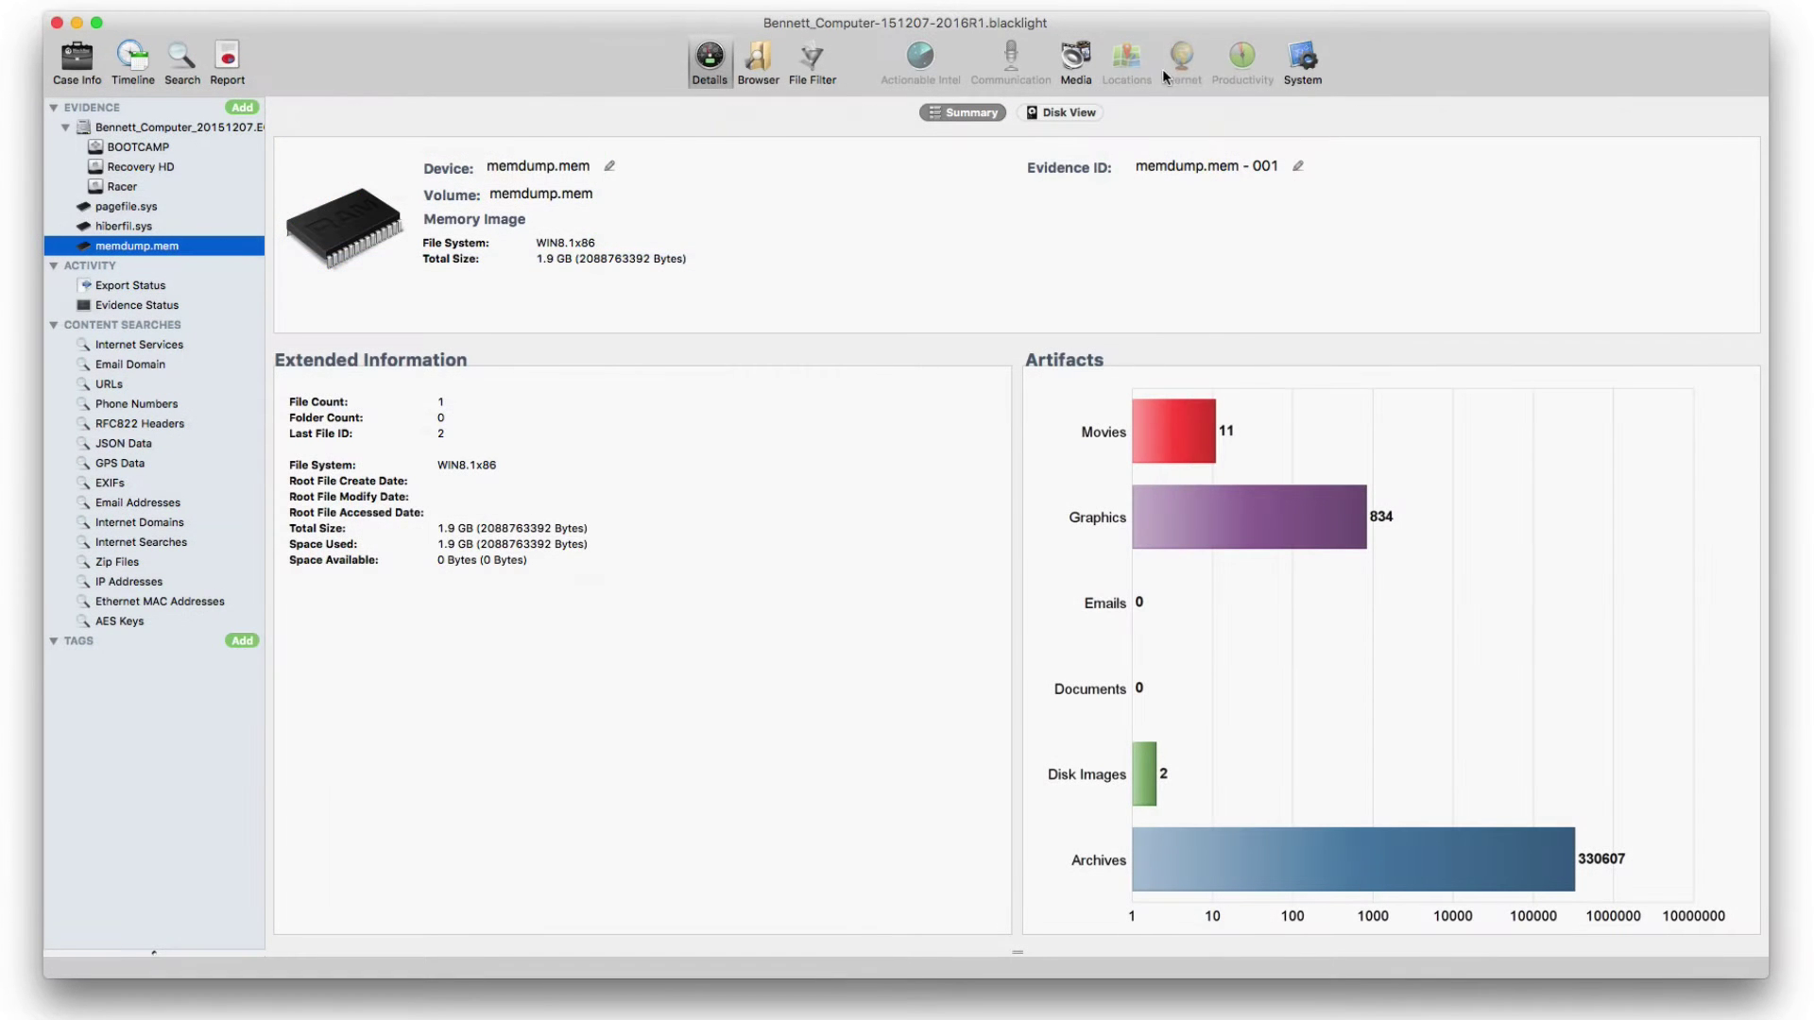
View the memory image's system data, then the 348 Internet Services keyword hits in pagefile.sys.
left_click(1307, 62)
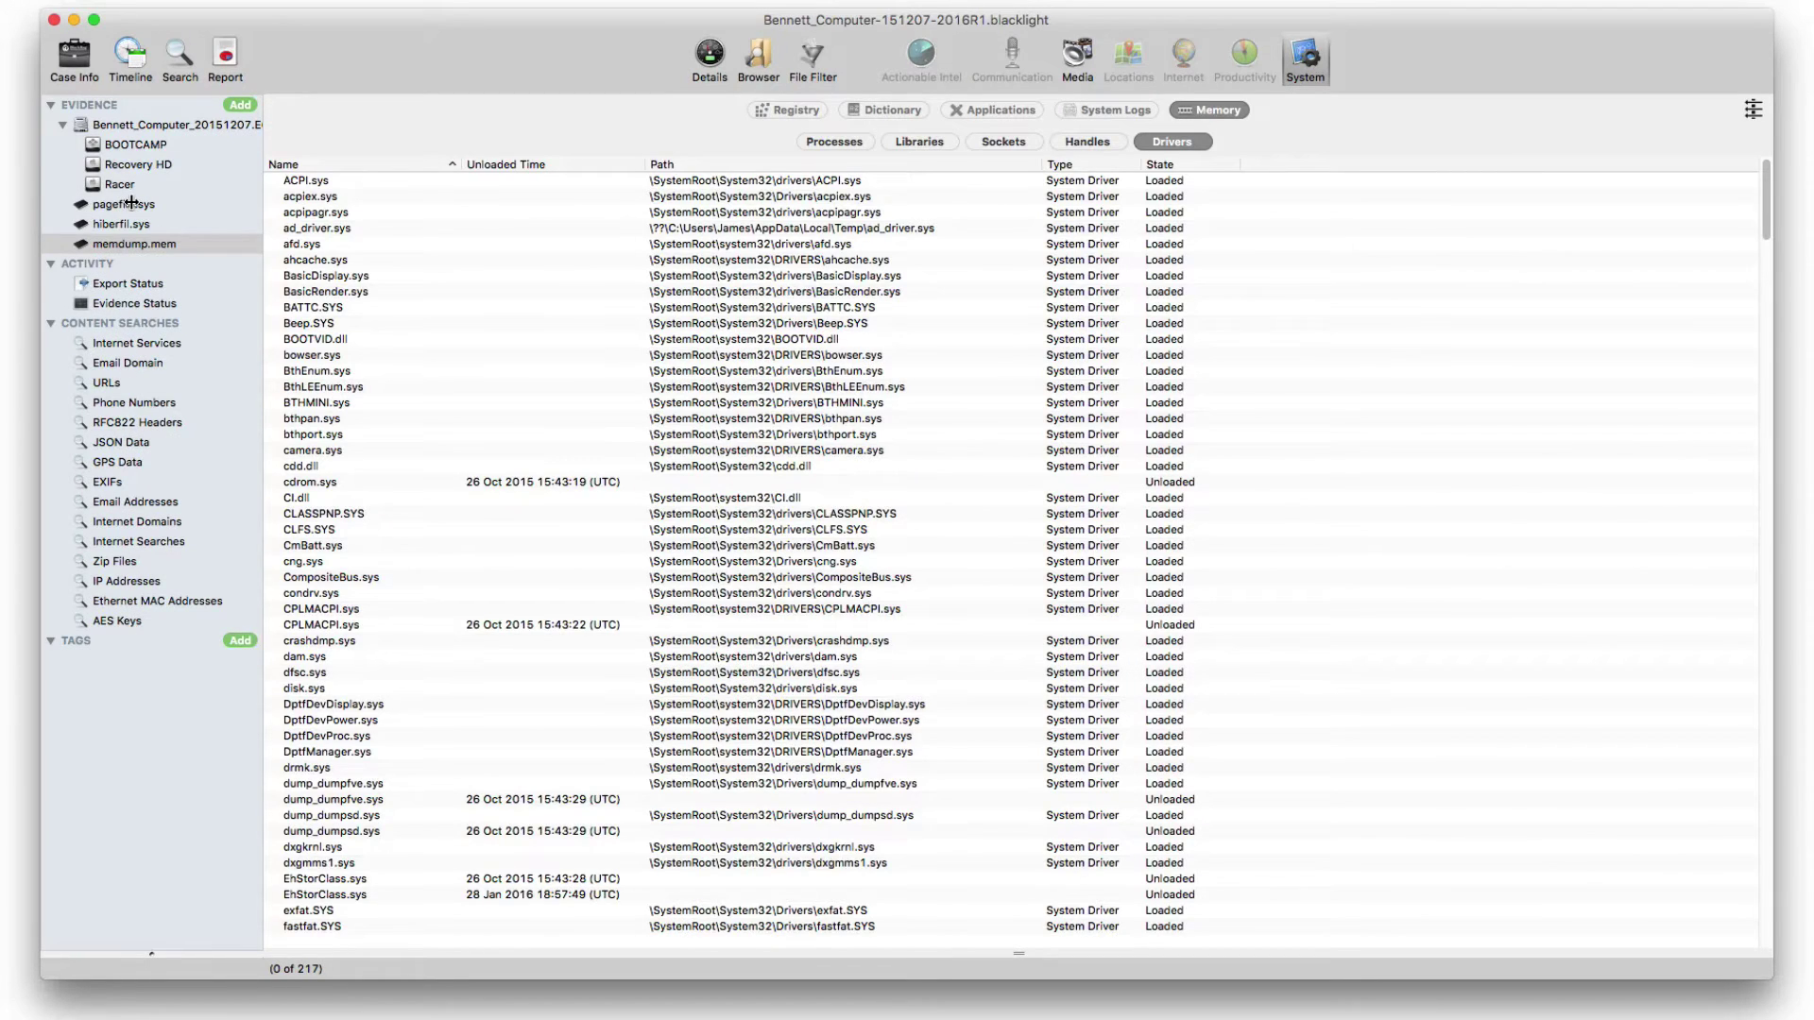
left_click(130, 203)
left_click(119, 345)
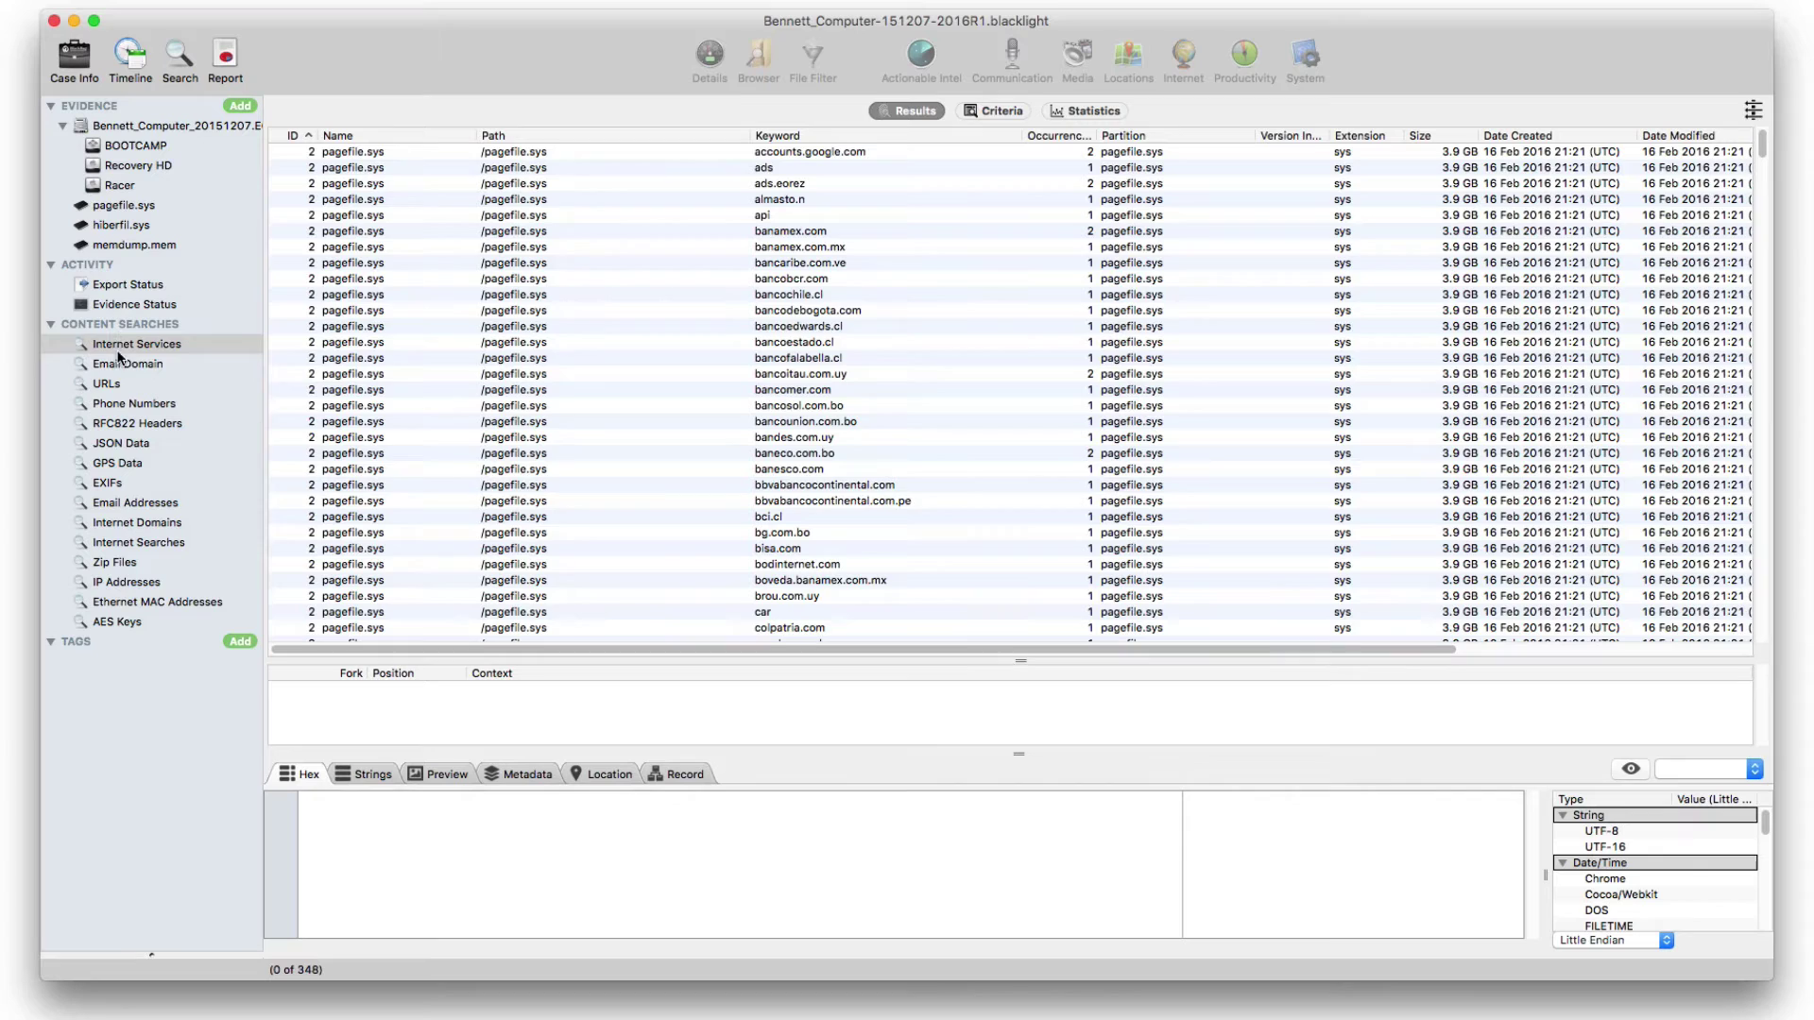
Review the Email Domain, URLs, Email Addresses and Internet Domains keyword hits in turn.
left_click(121, 372)
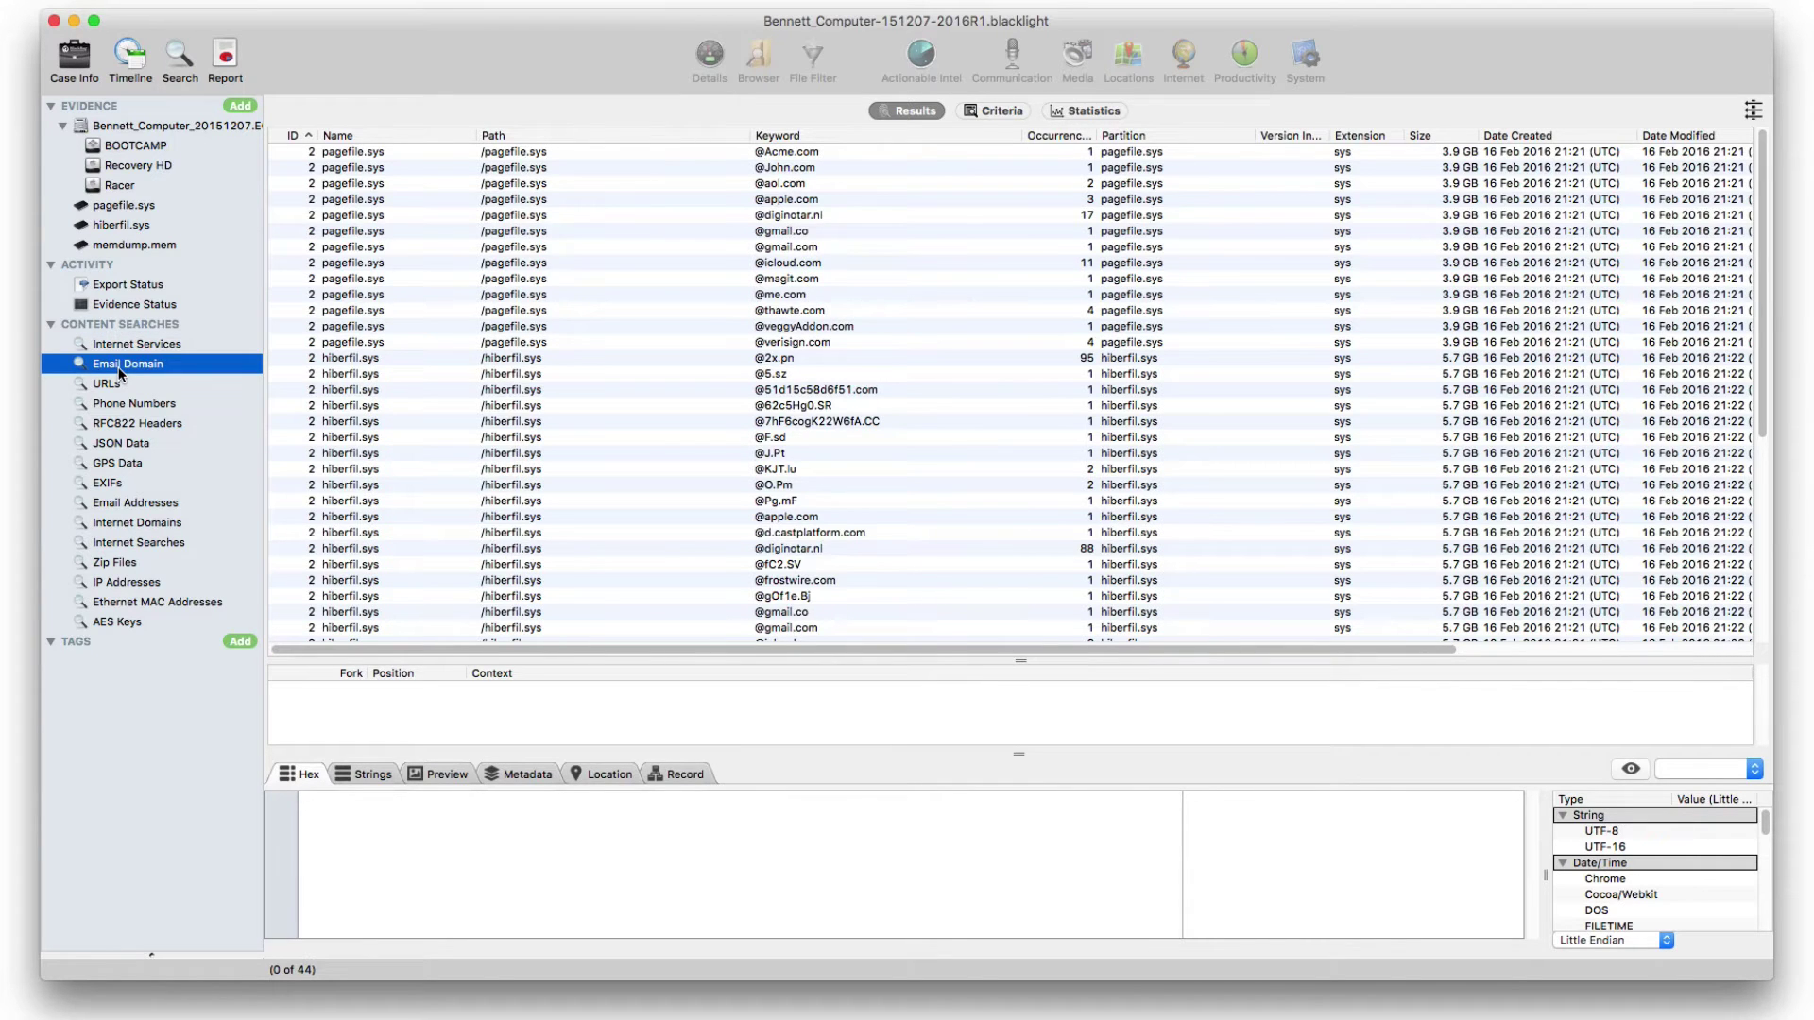
left_click(113, 387)
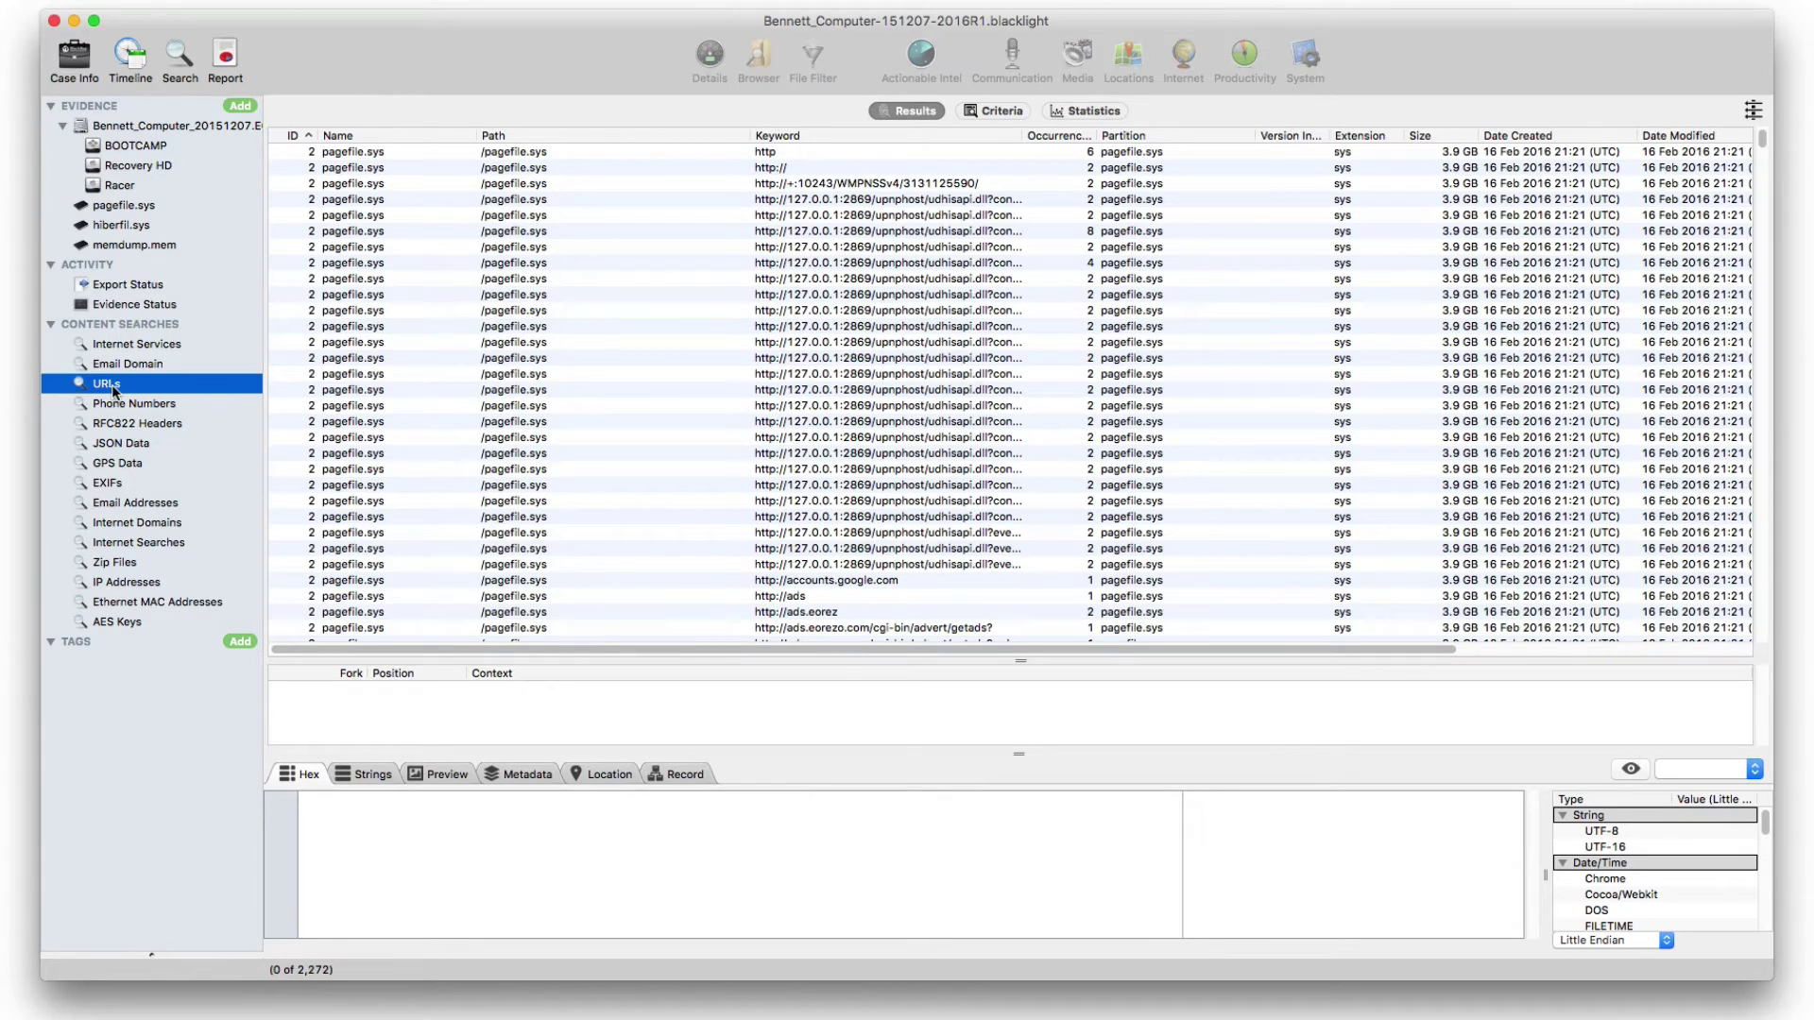
left_click(122, 506)
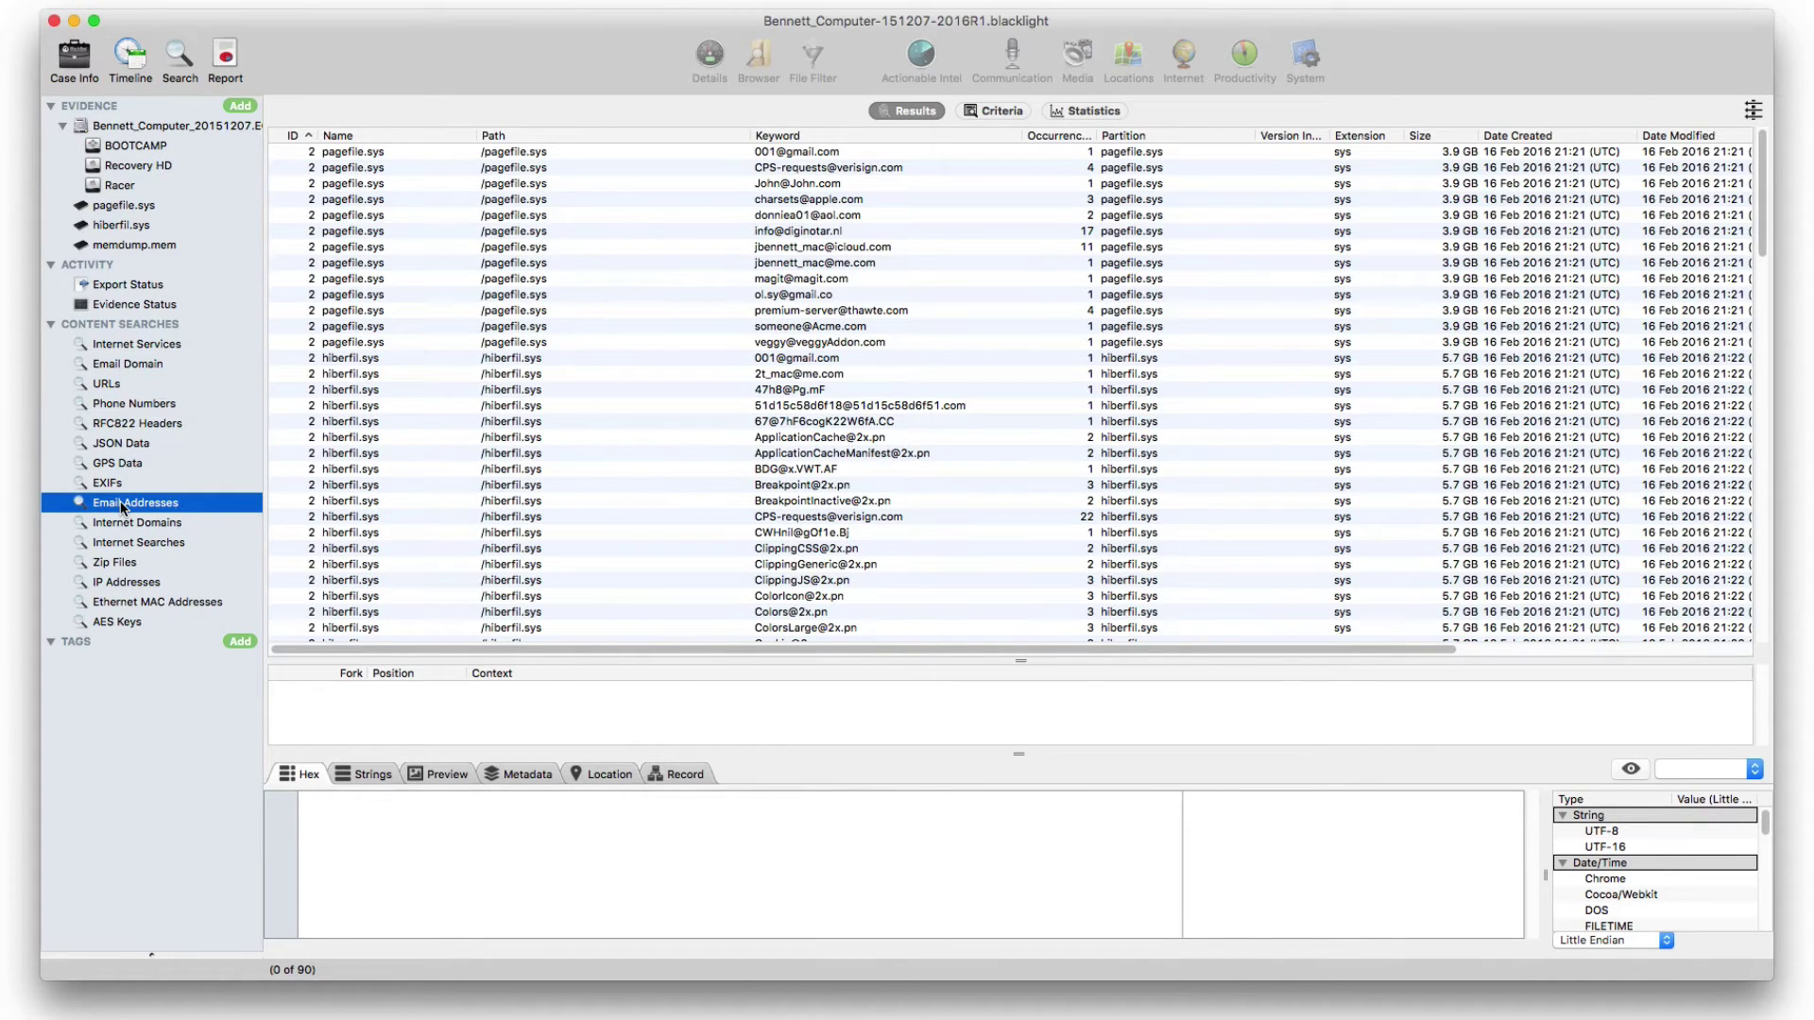
left_click(121, 525)
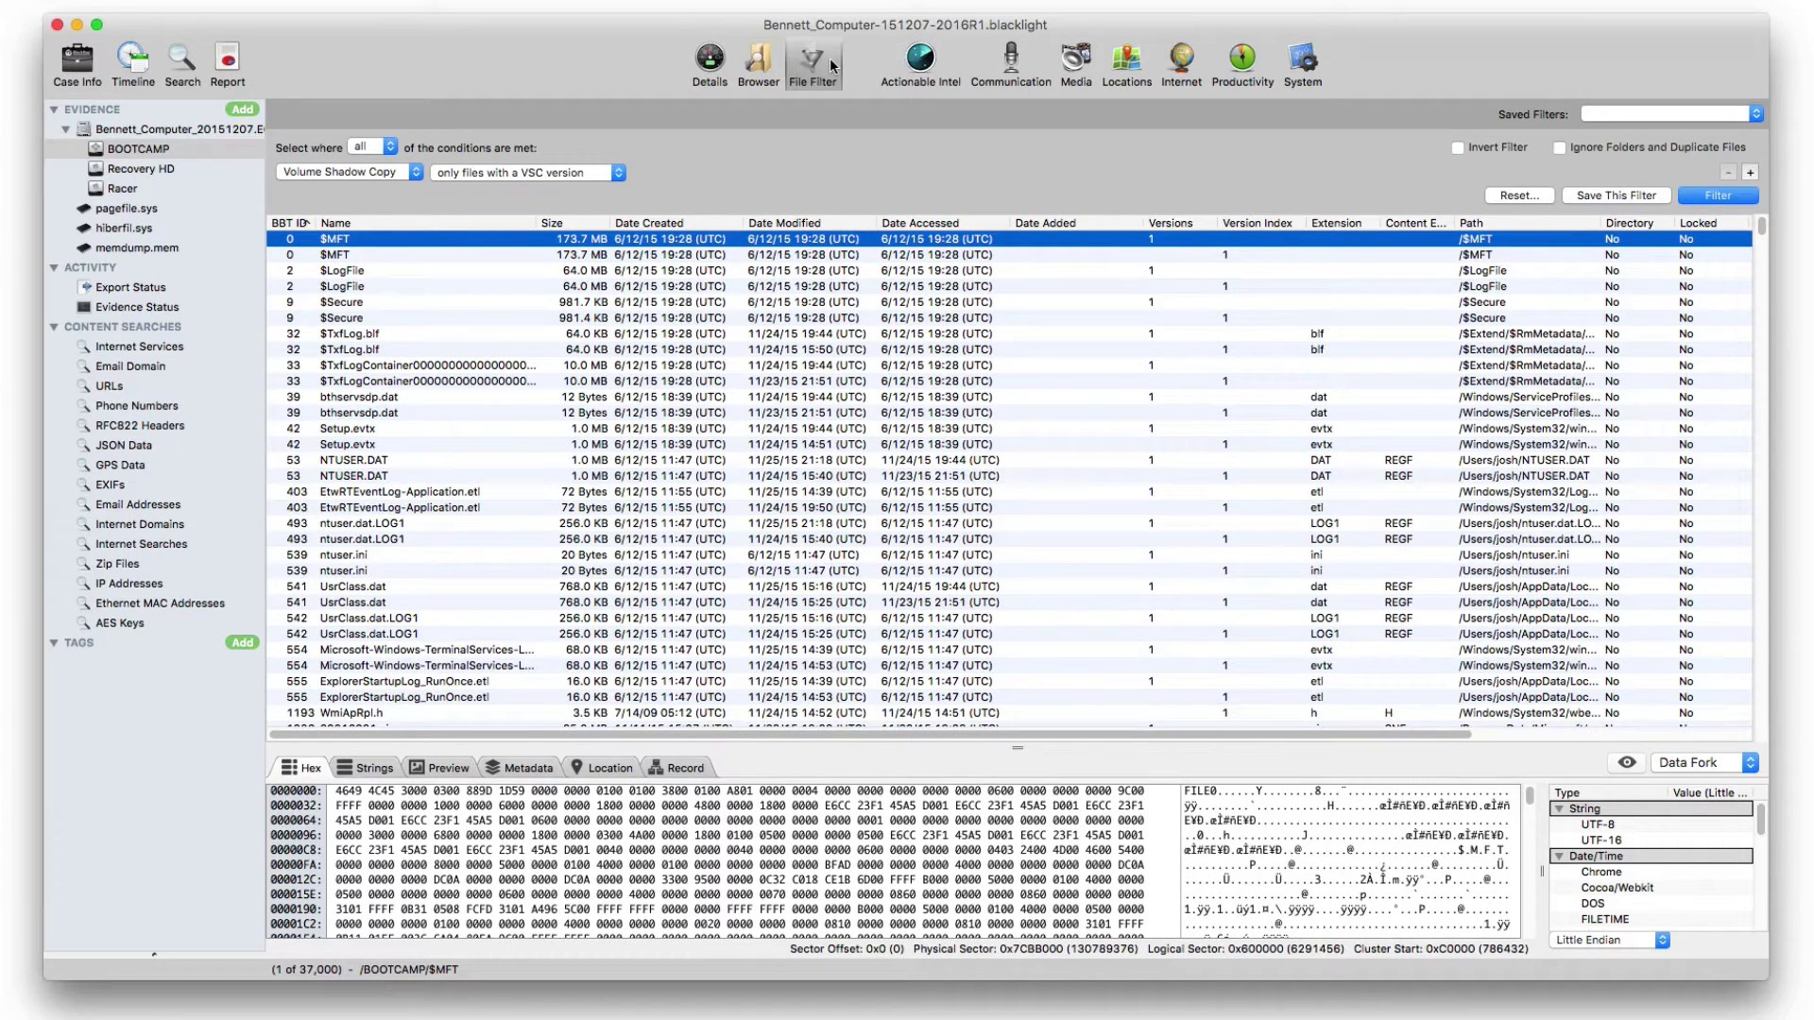
Switch to the Browser view to see $MFT, $LogFile and $Secure with shadow copy versions.
left_click(759, 62)
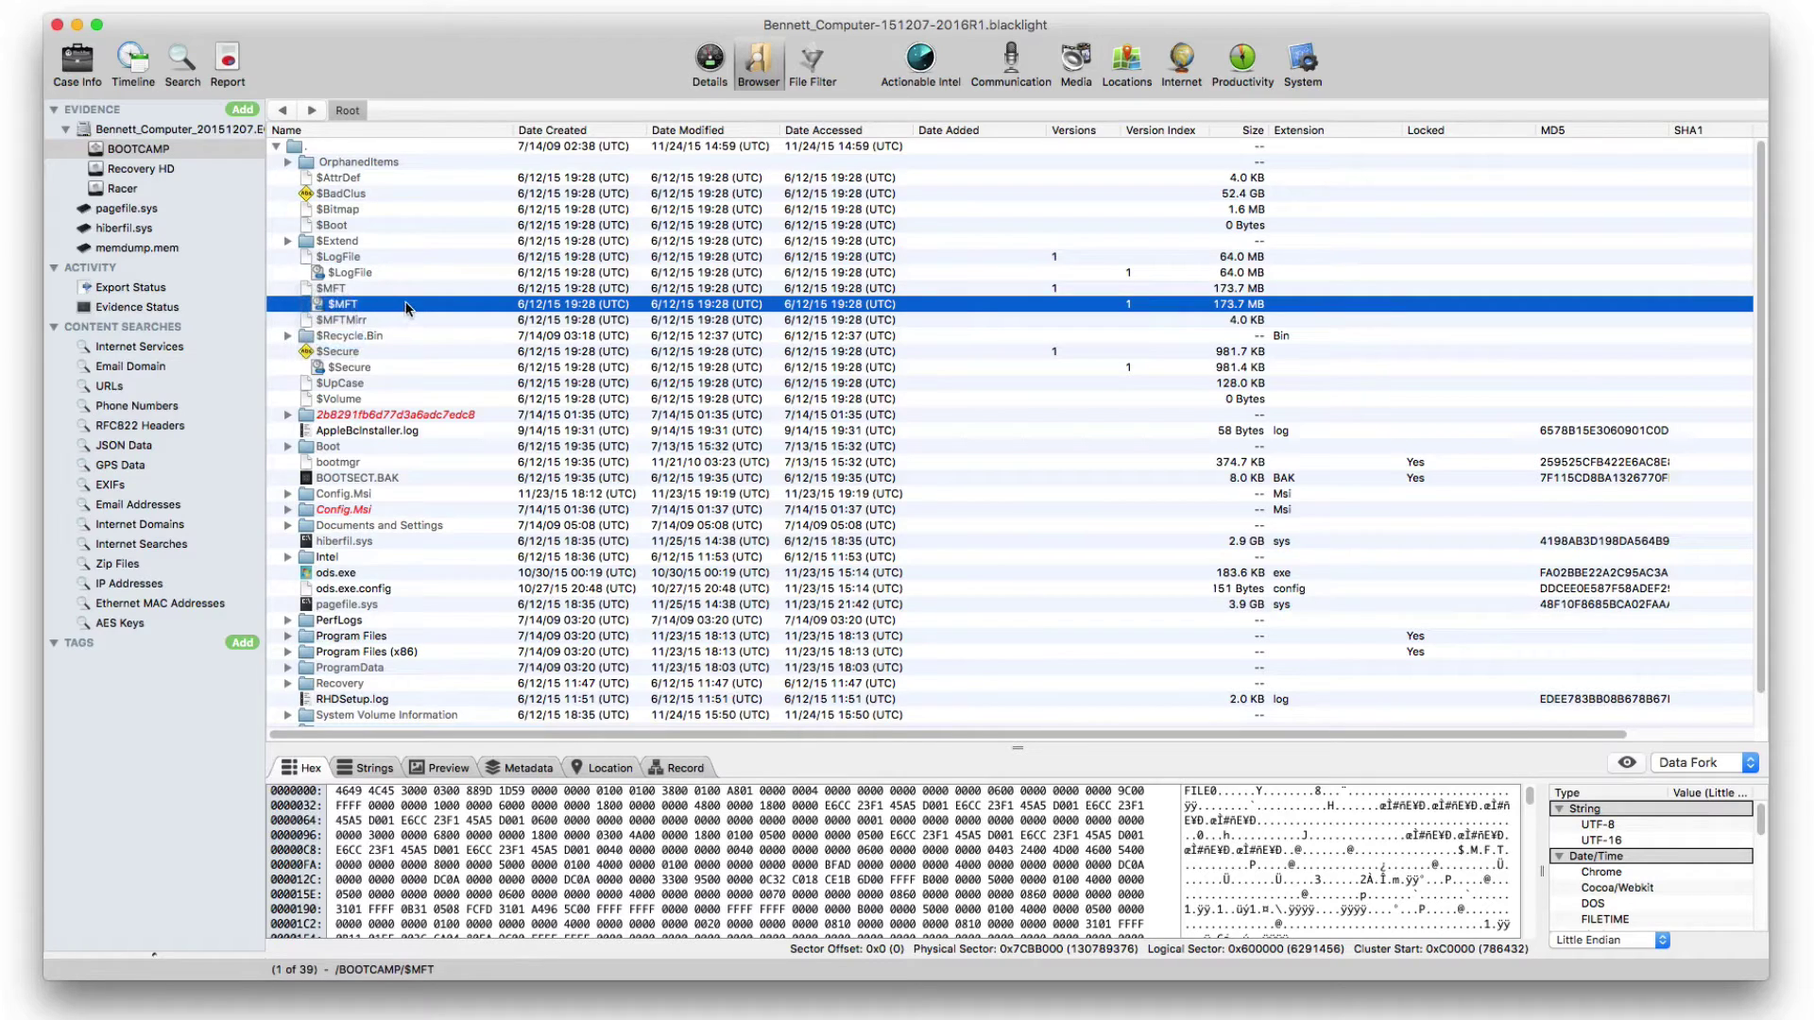
right_click(408, 307)
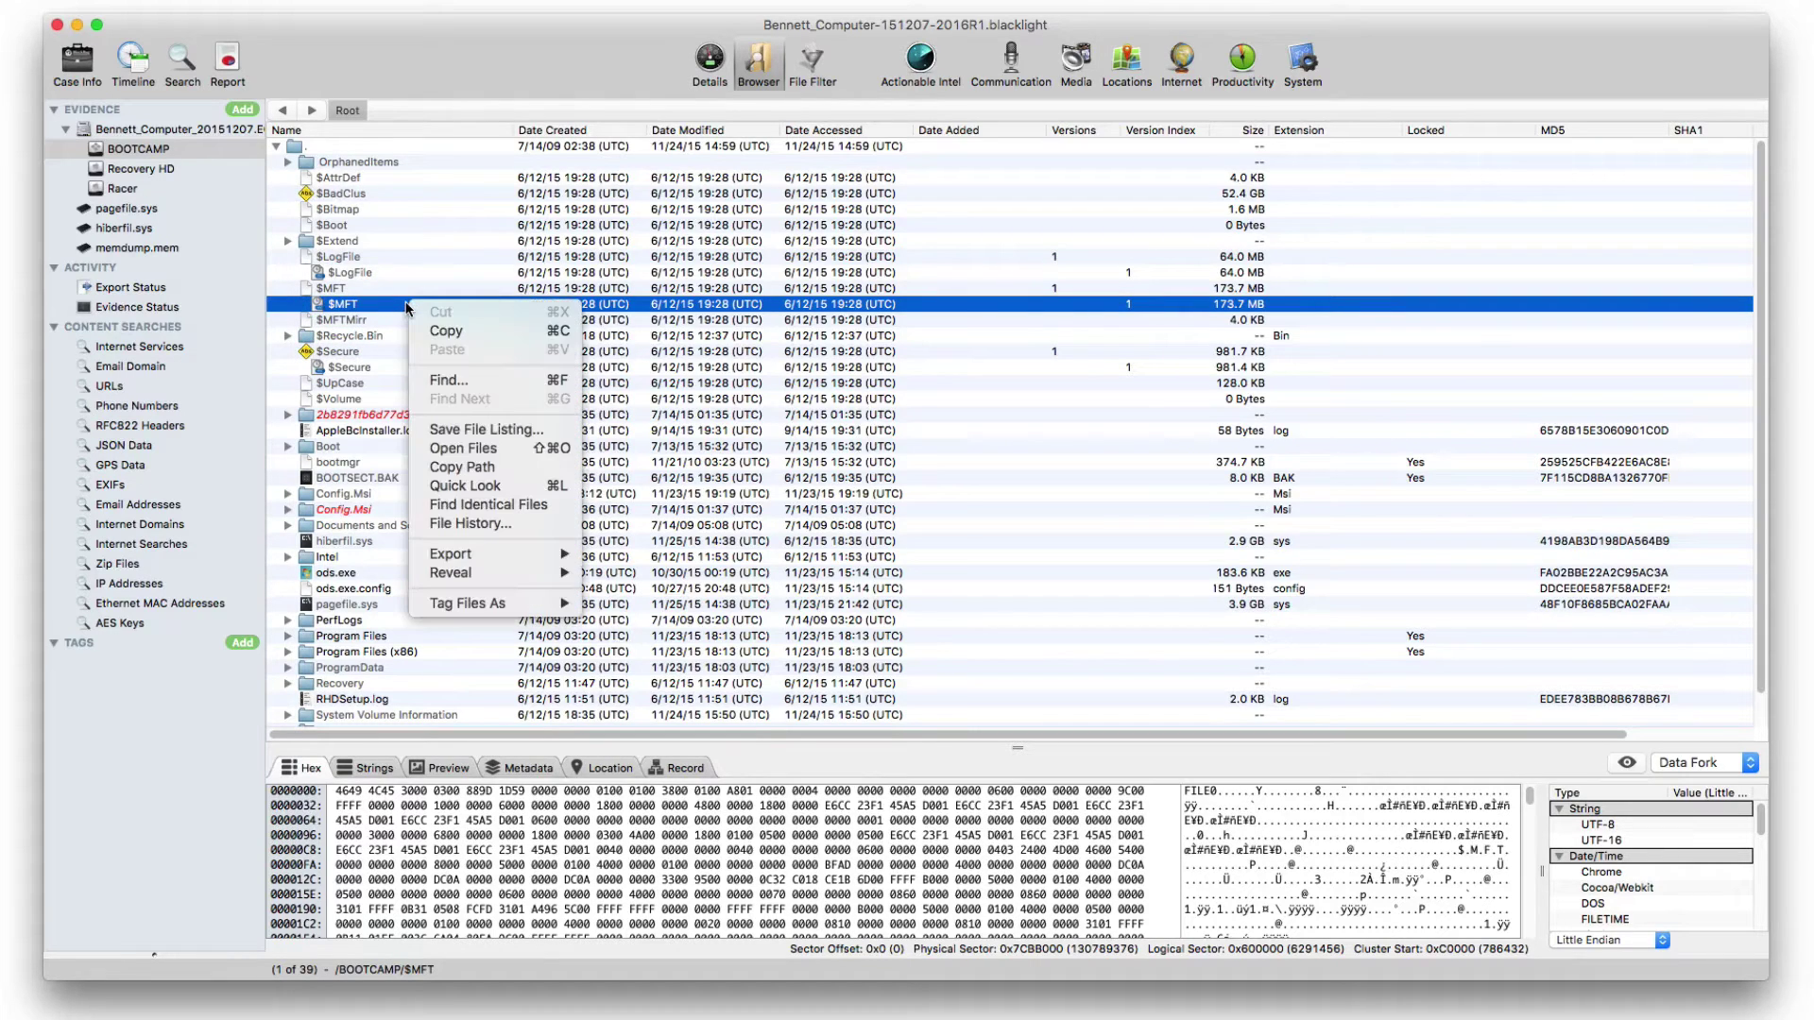
left_click(482, 526)
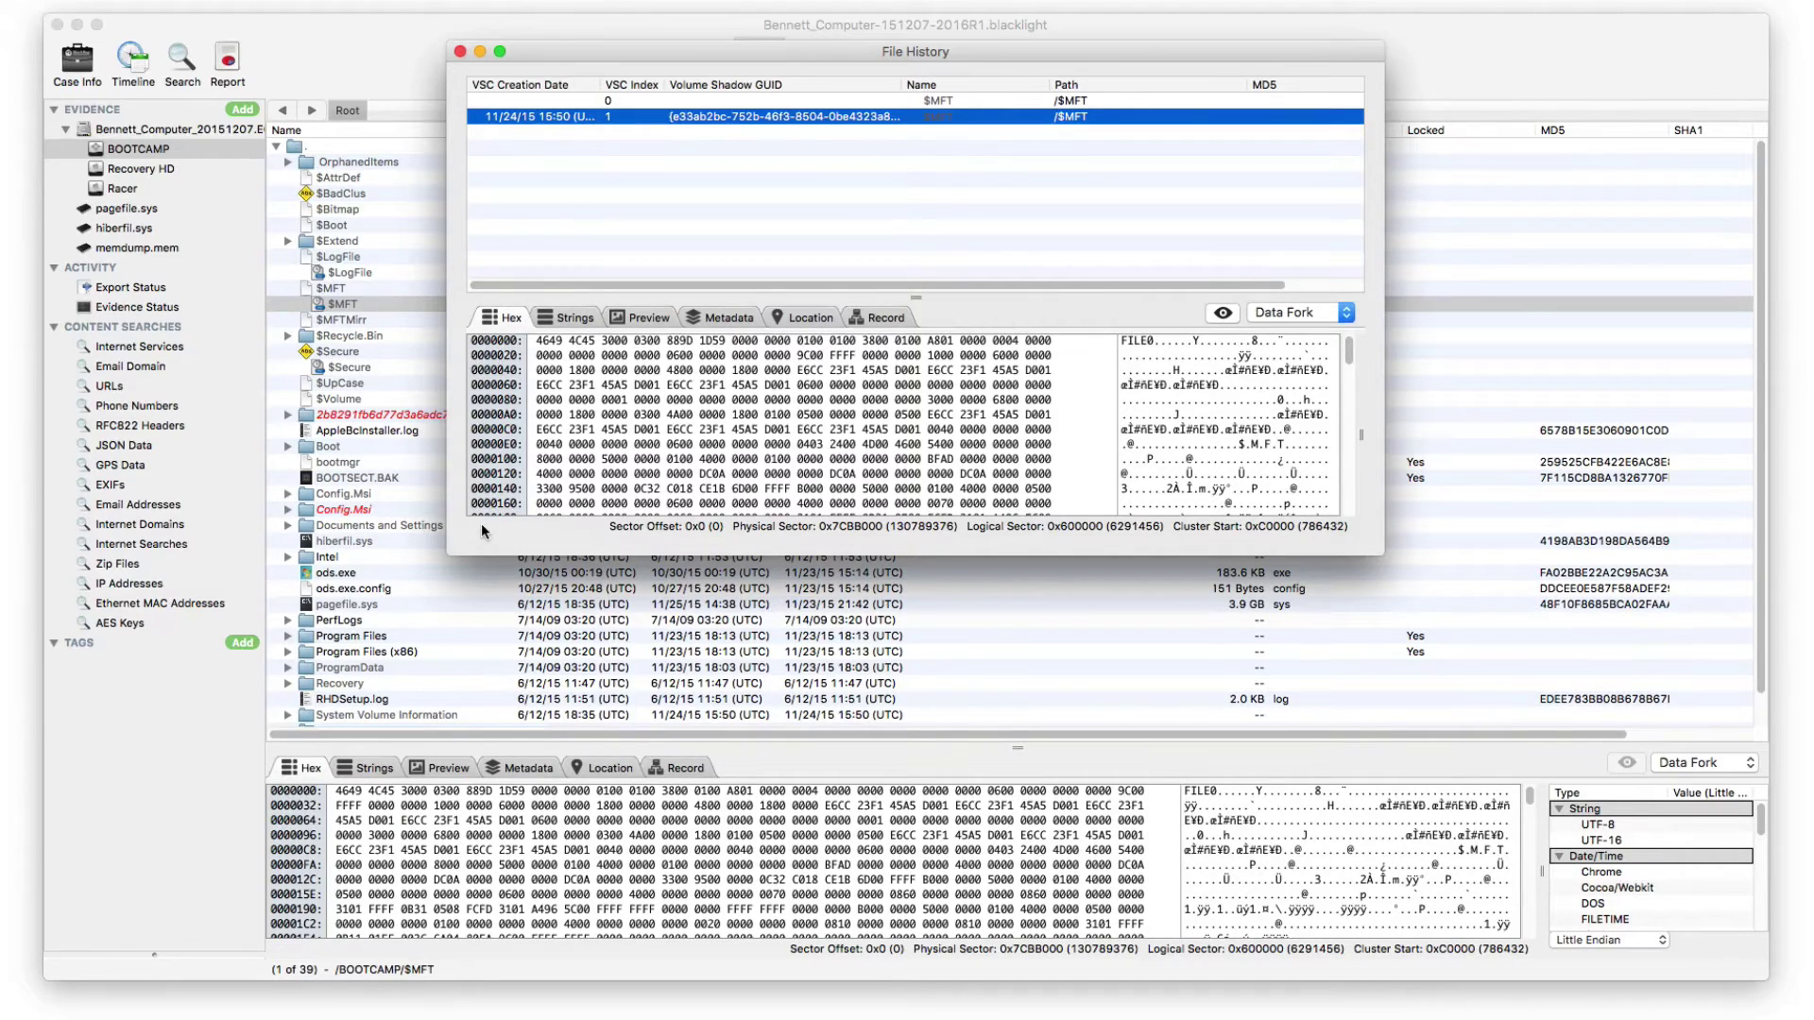
left_click(460, 52)
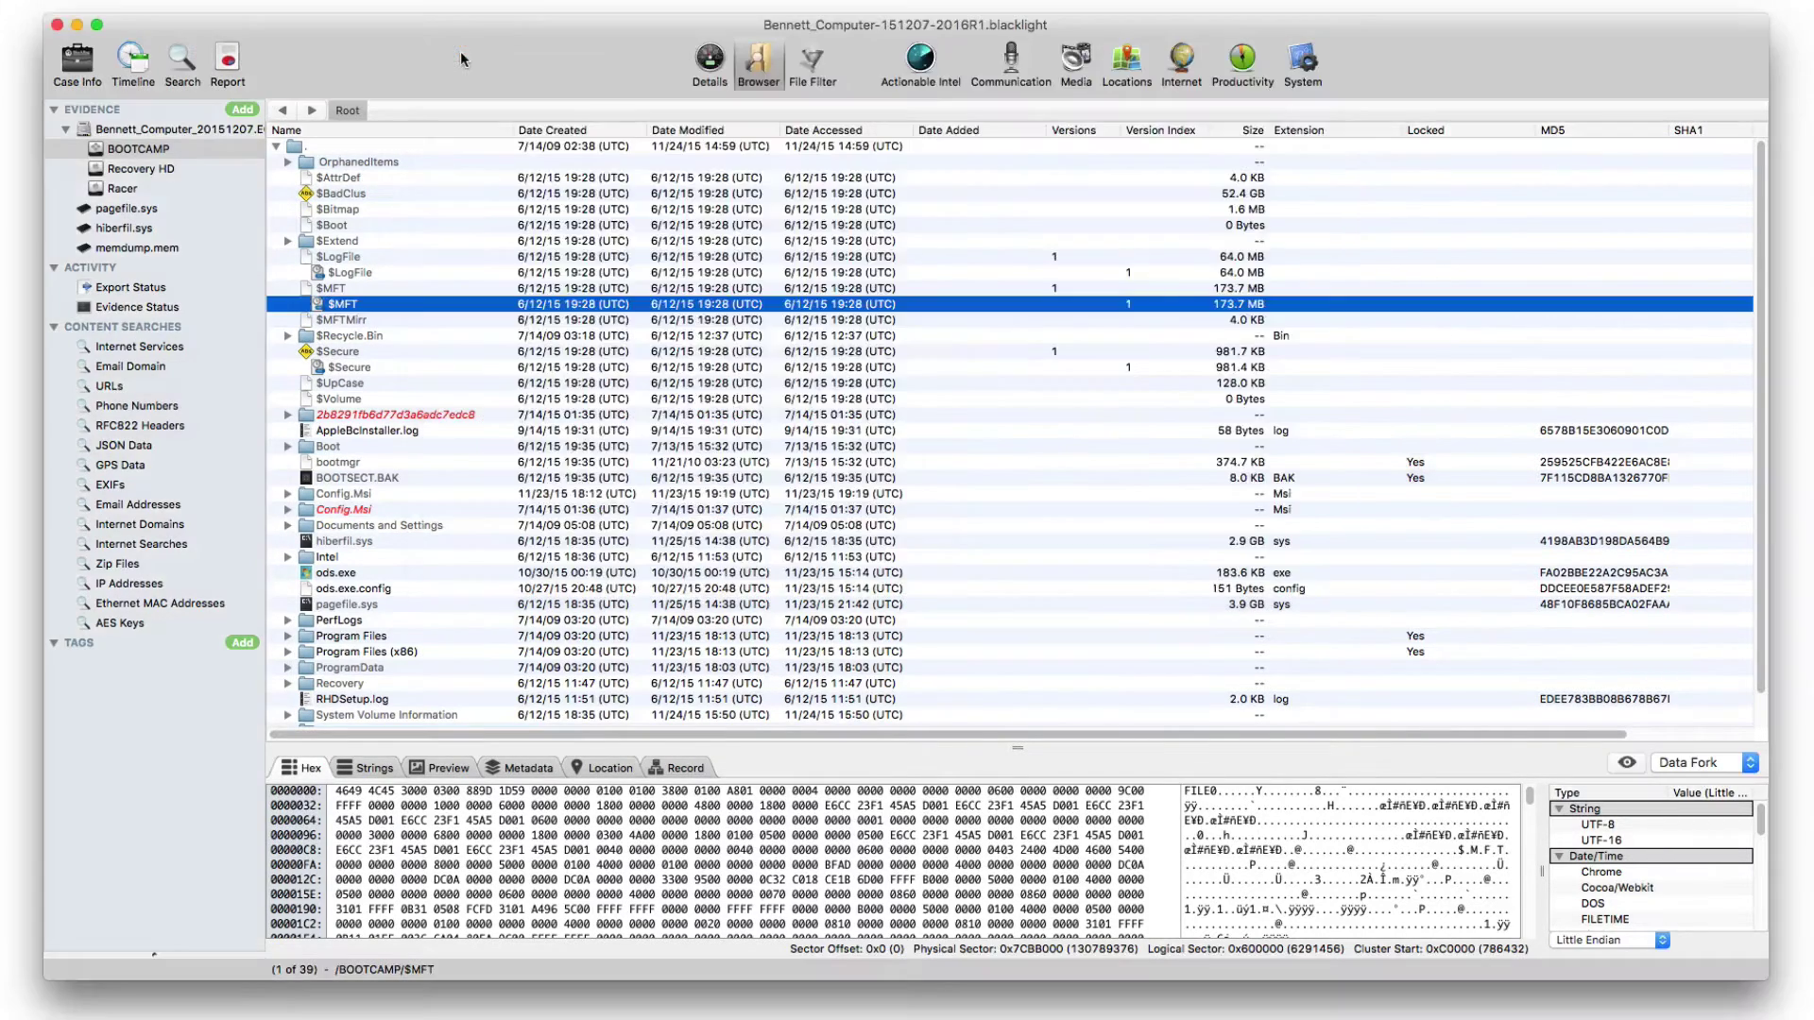
Browse BOOTCAMP through its 2015-11-24 shadow copy, then return to the active volume's root folder.
right_click(206, 151)
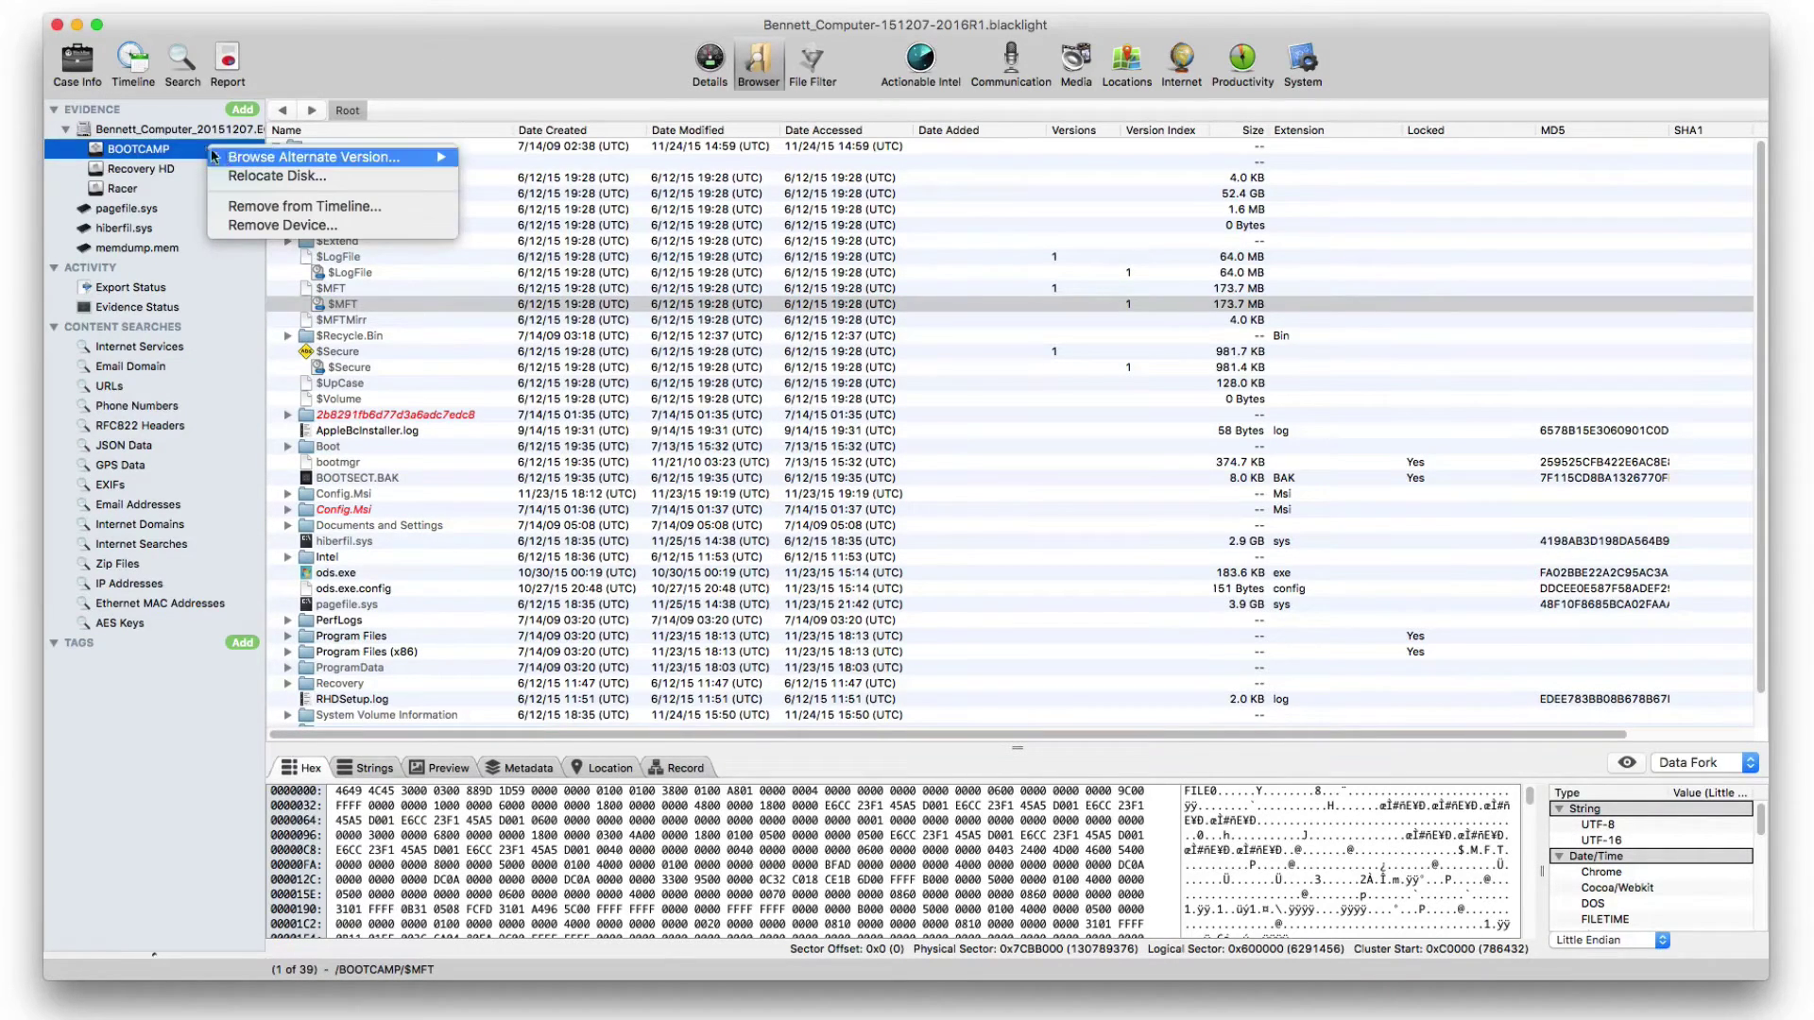
mouse_move(237, 161)
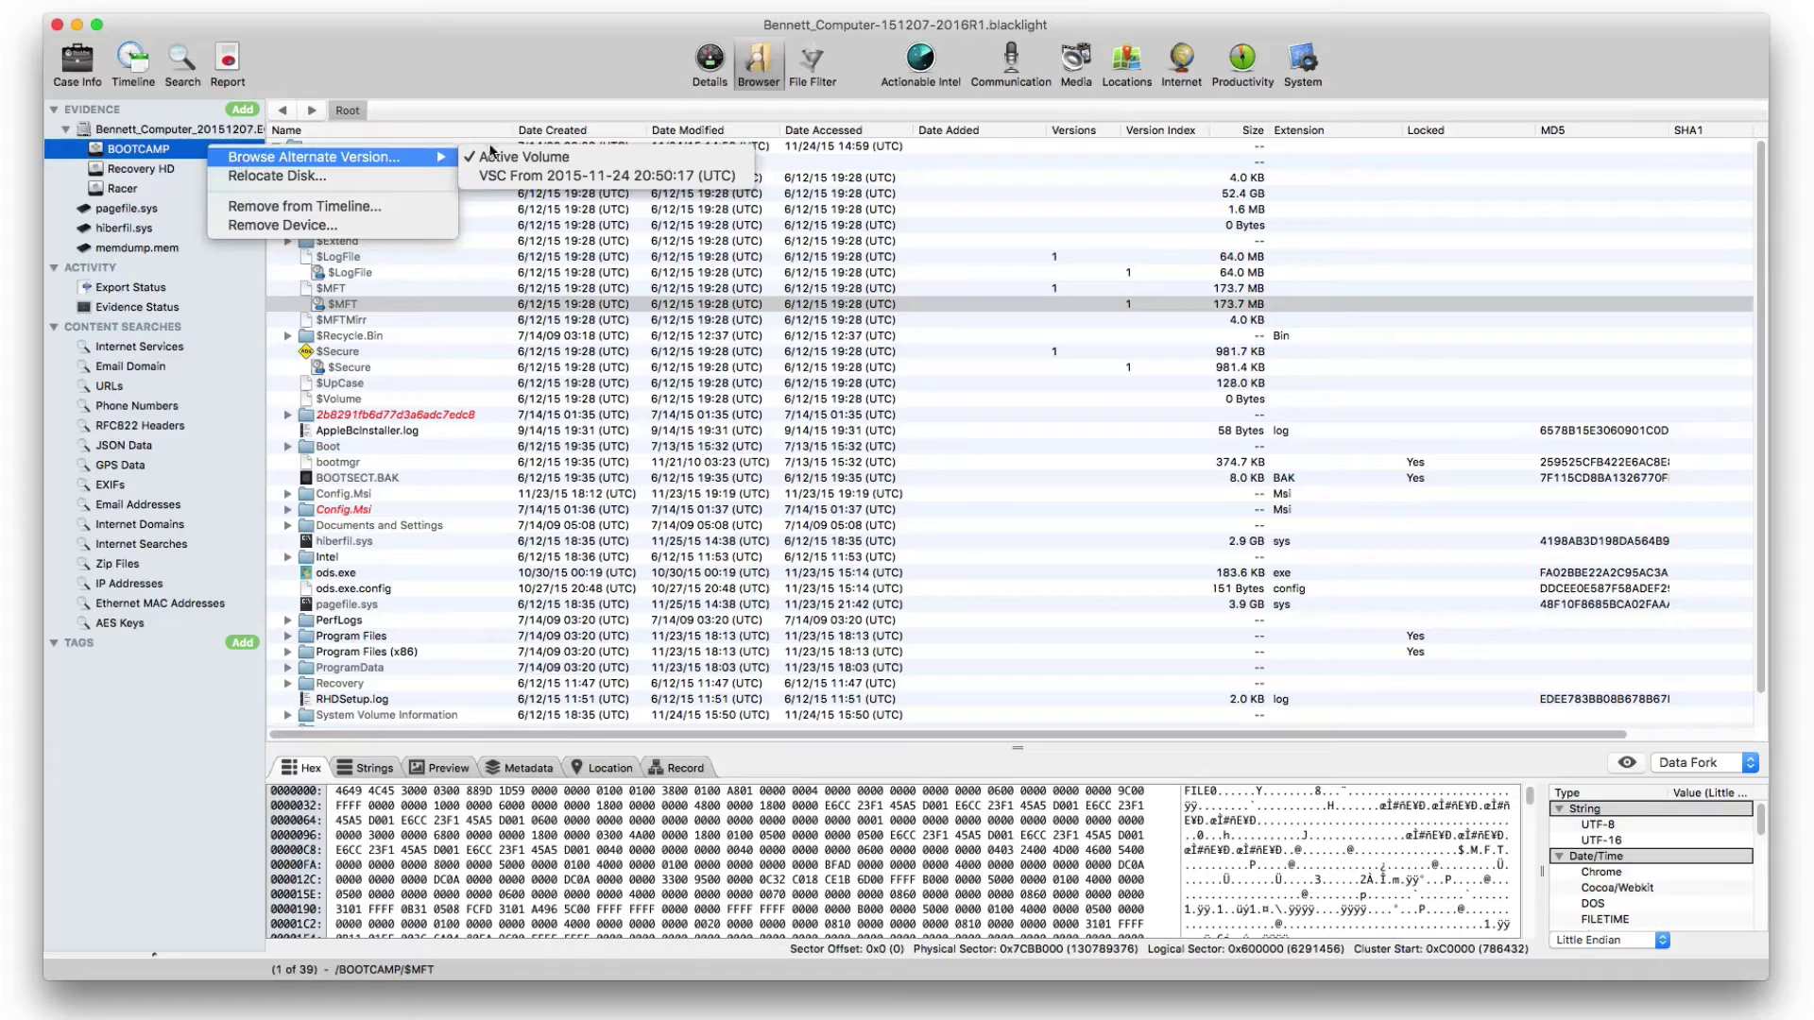
left_click(557, 176)
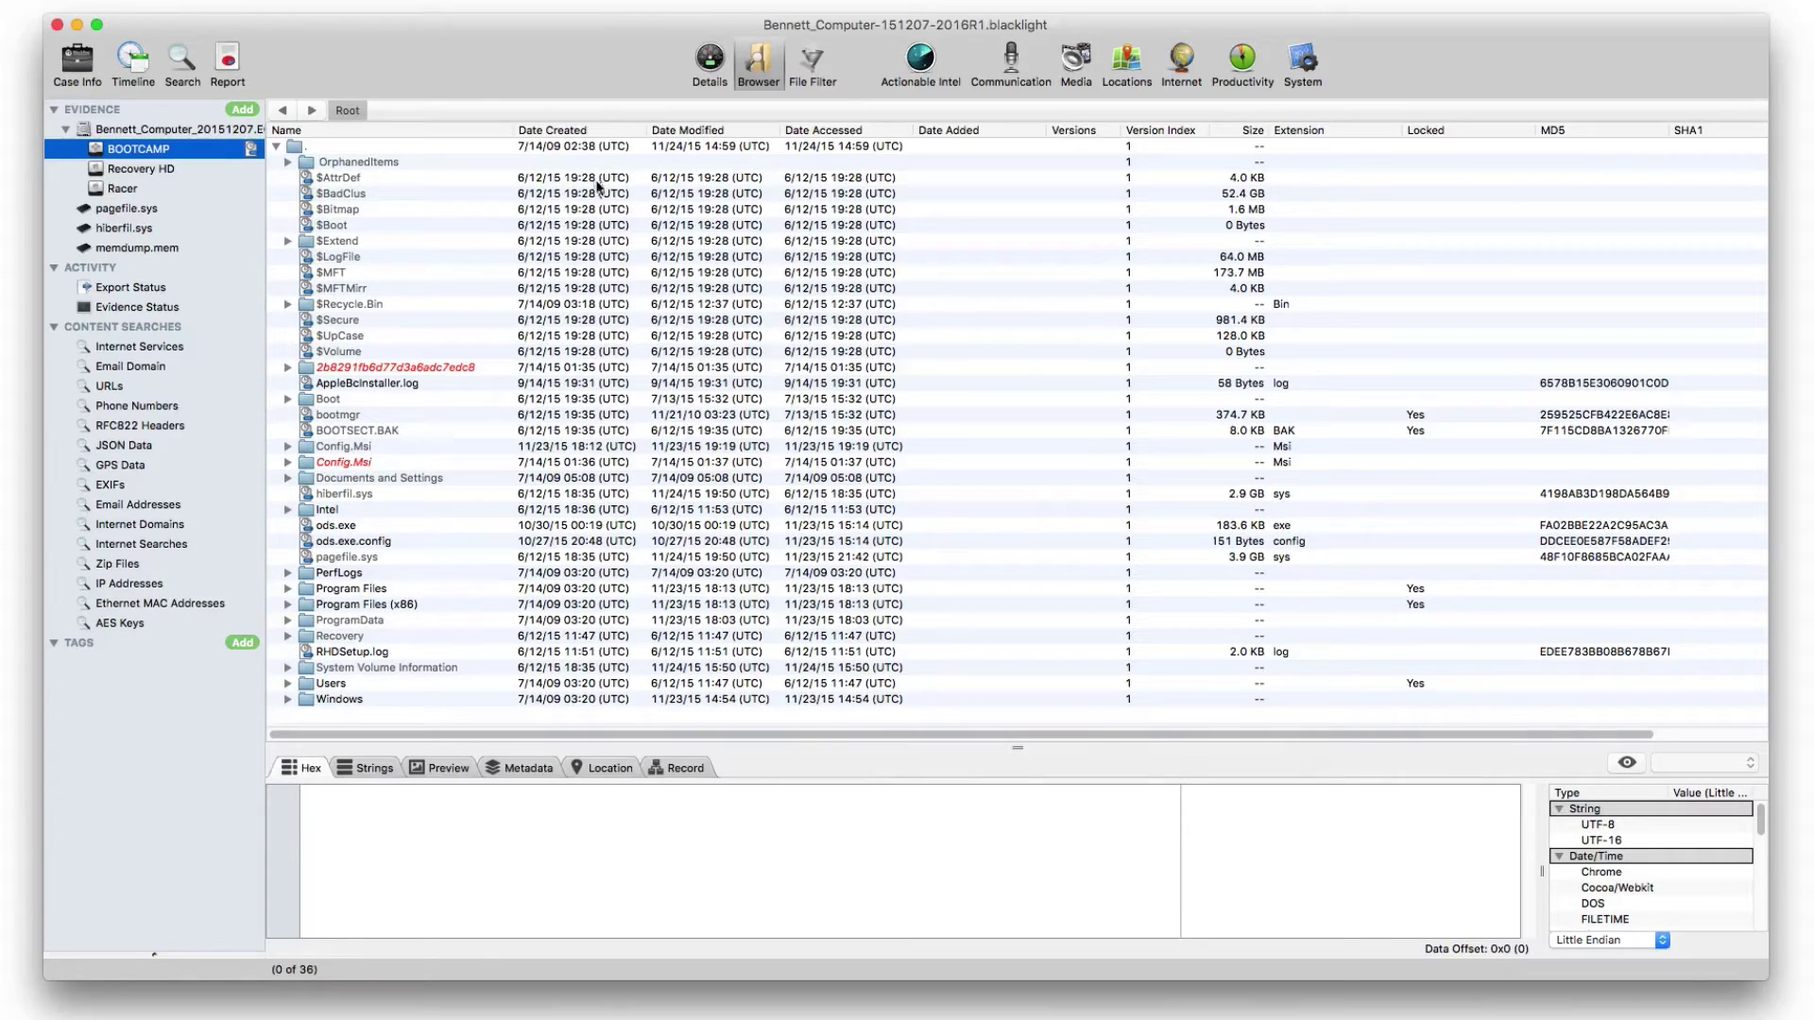
left_click(922, 60)
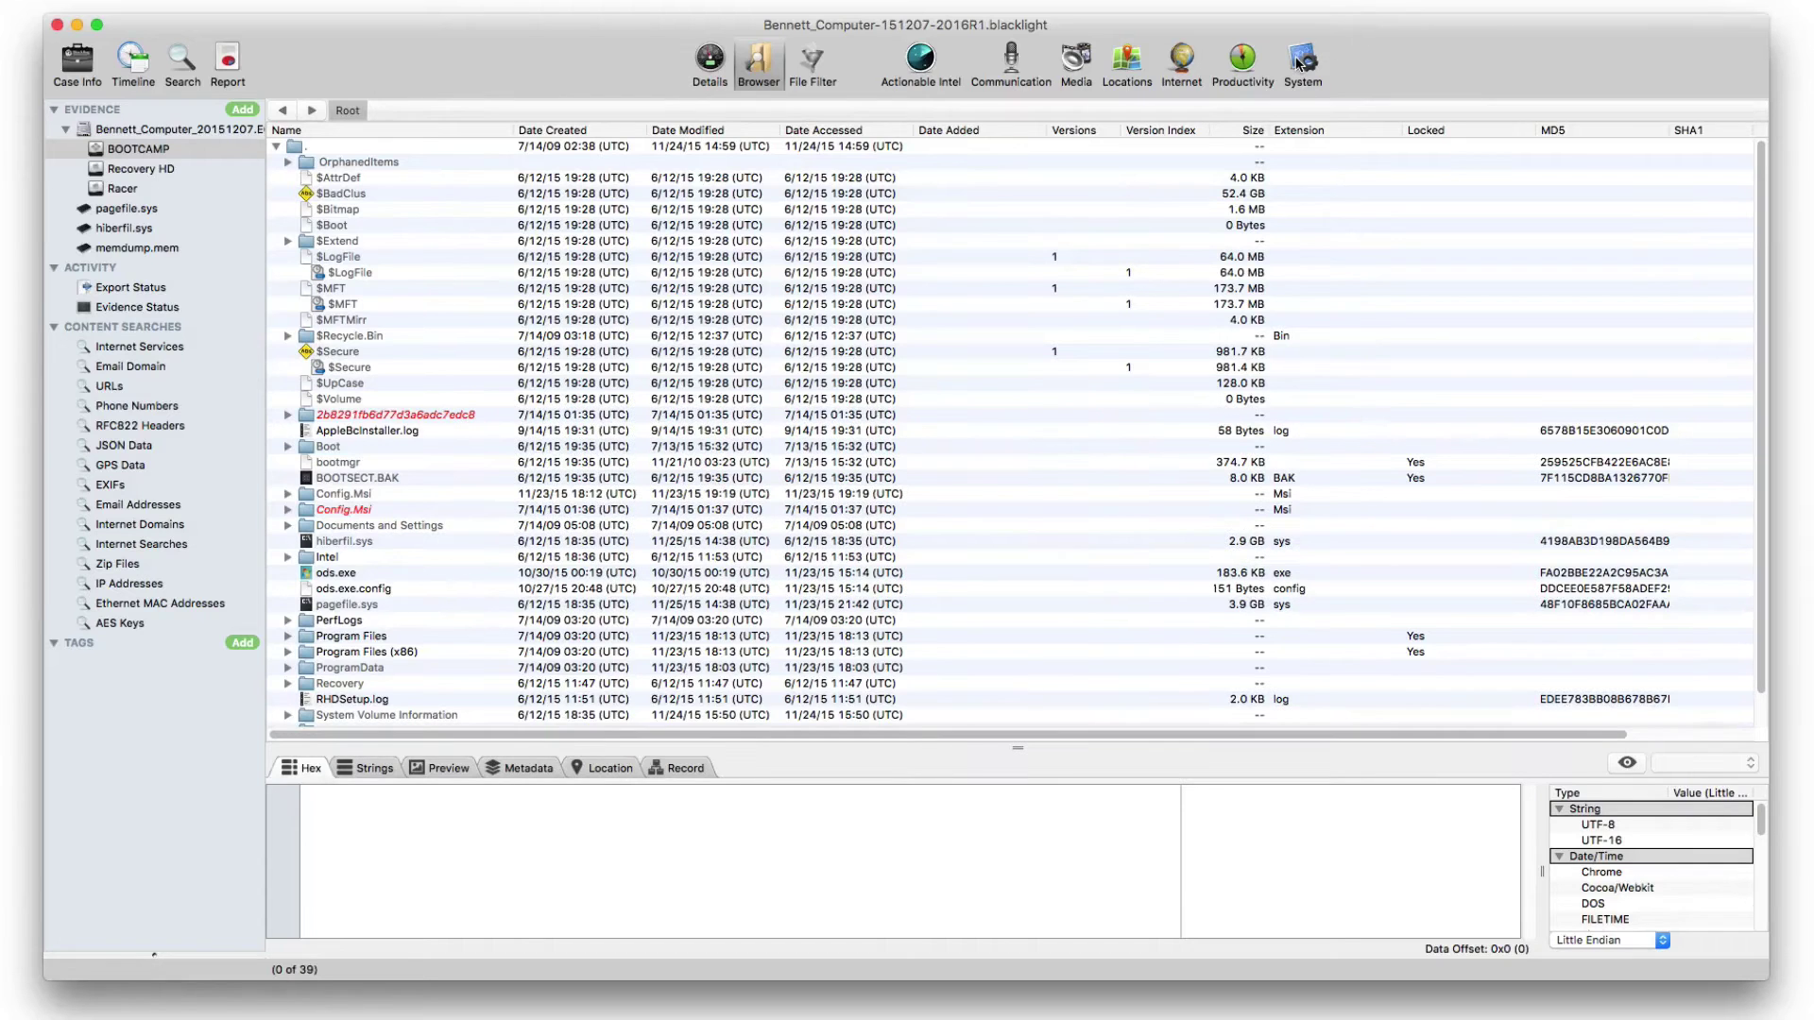
In System Logs, review the BOOTCAMP $UsnJrnl entries, then the $LogFile records.
left_click(1300, 63)
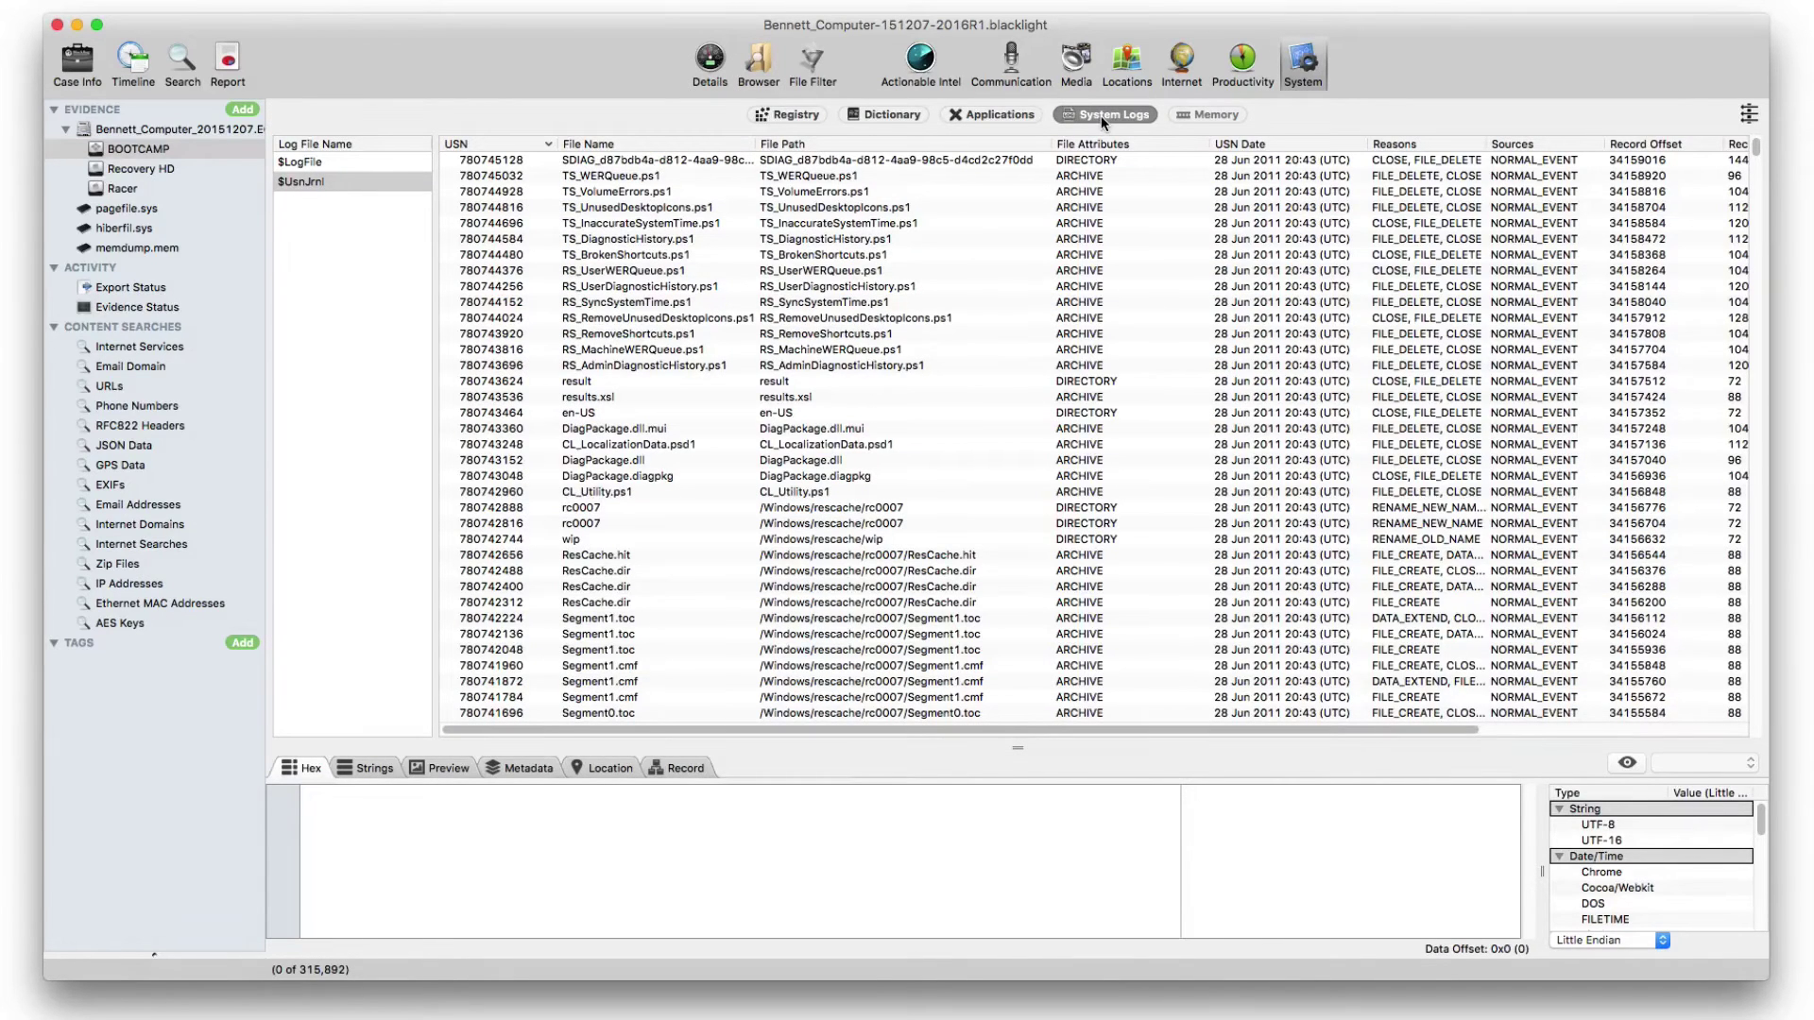
left_click(354, 184)
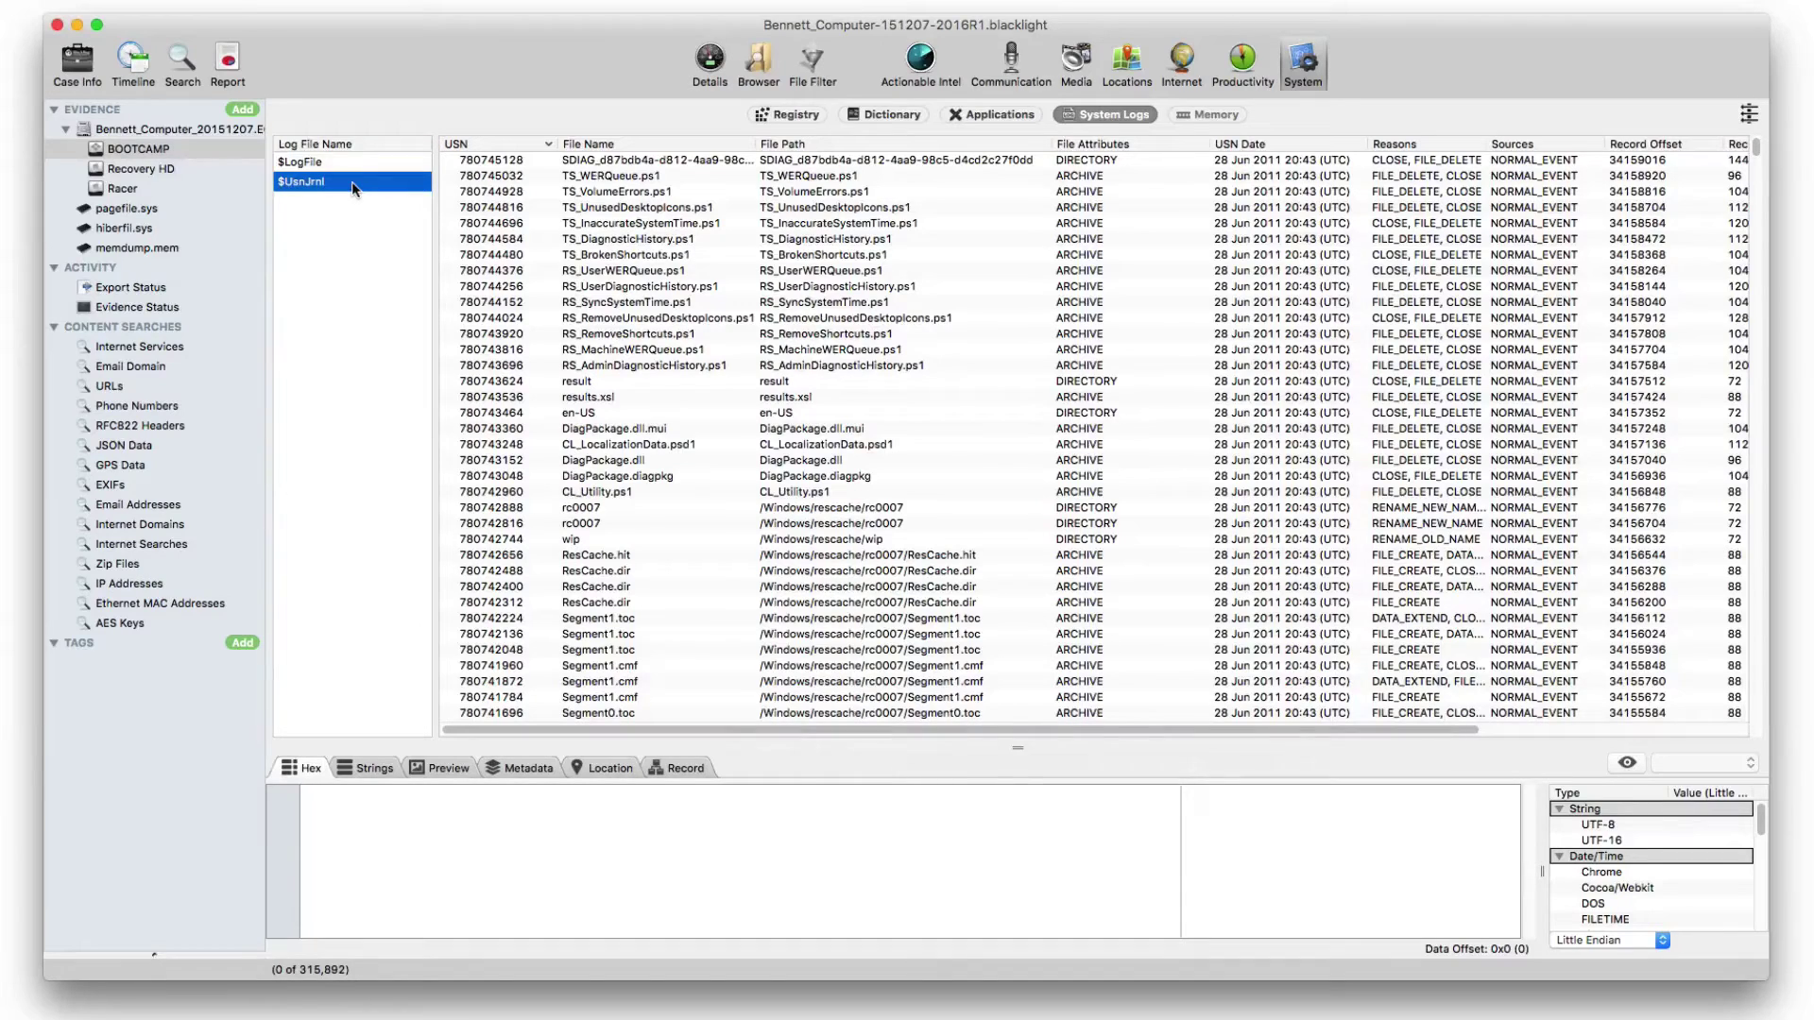
left_click(359, 166)
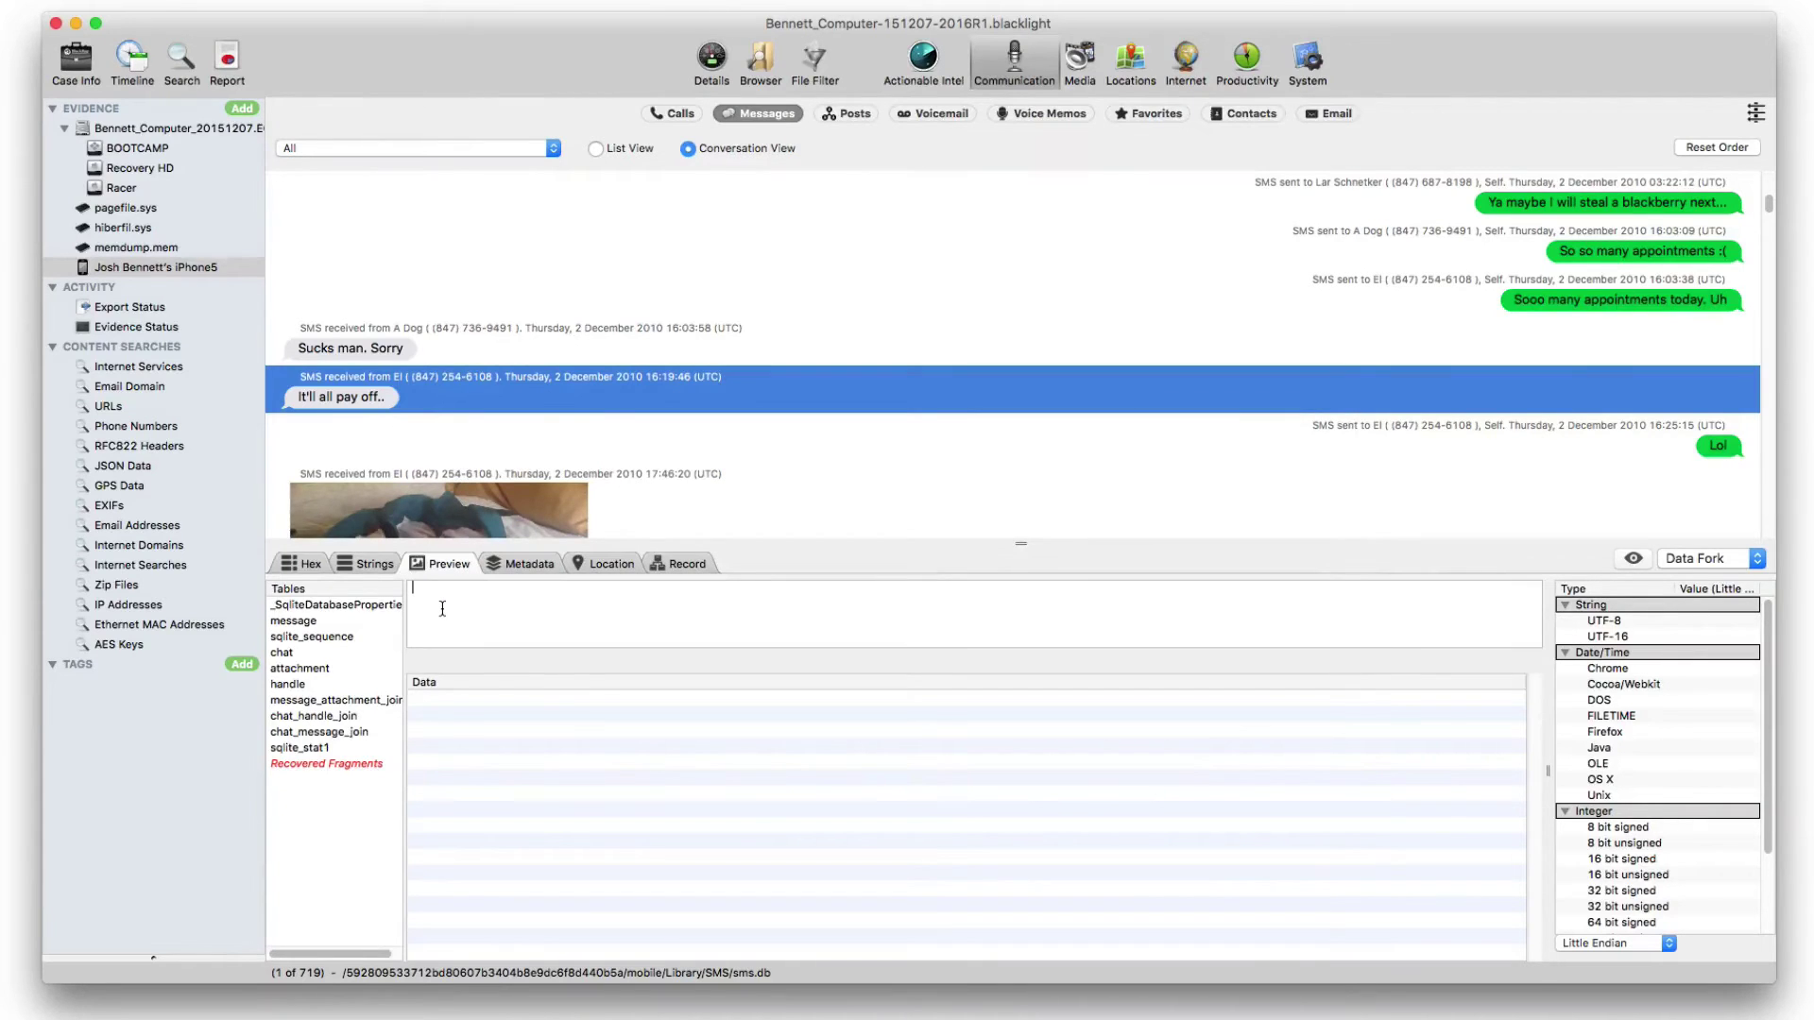
Start a SELECT query in the SQLite pane and load all rows of the message table.
type("Sel")
key("Escape")
left_click(304, 614)
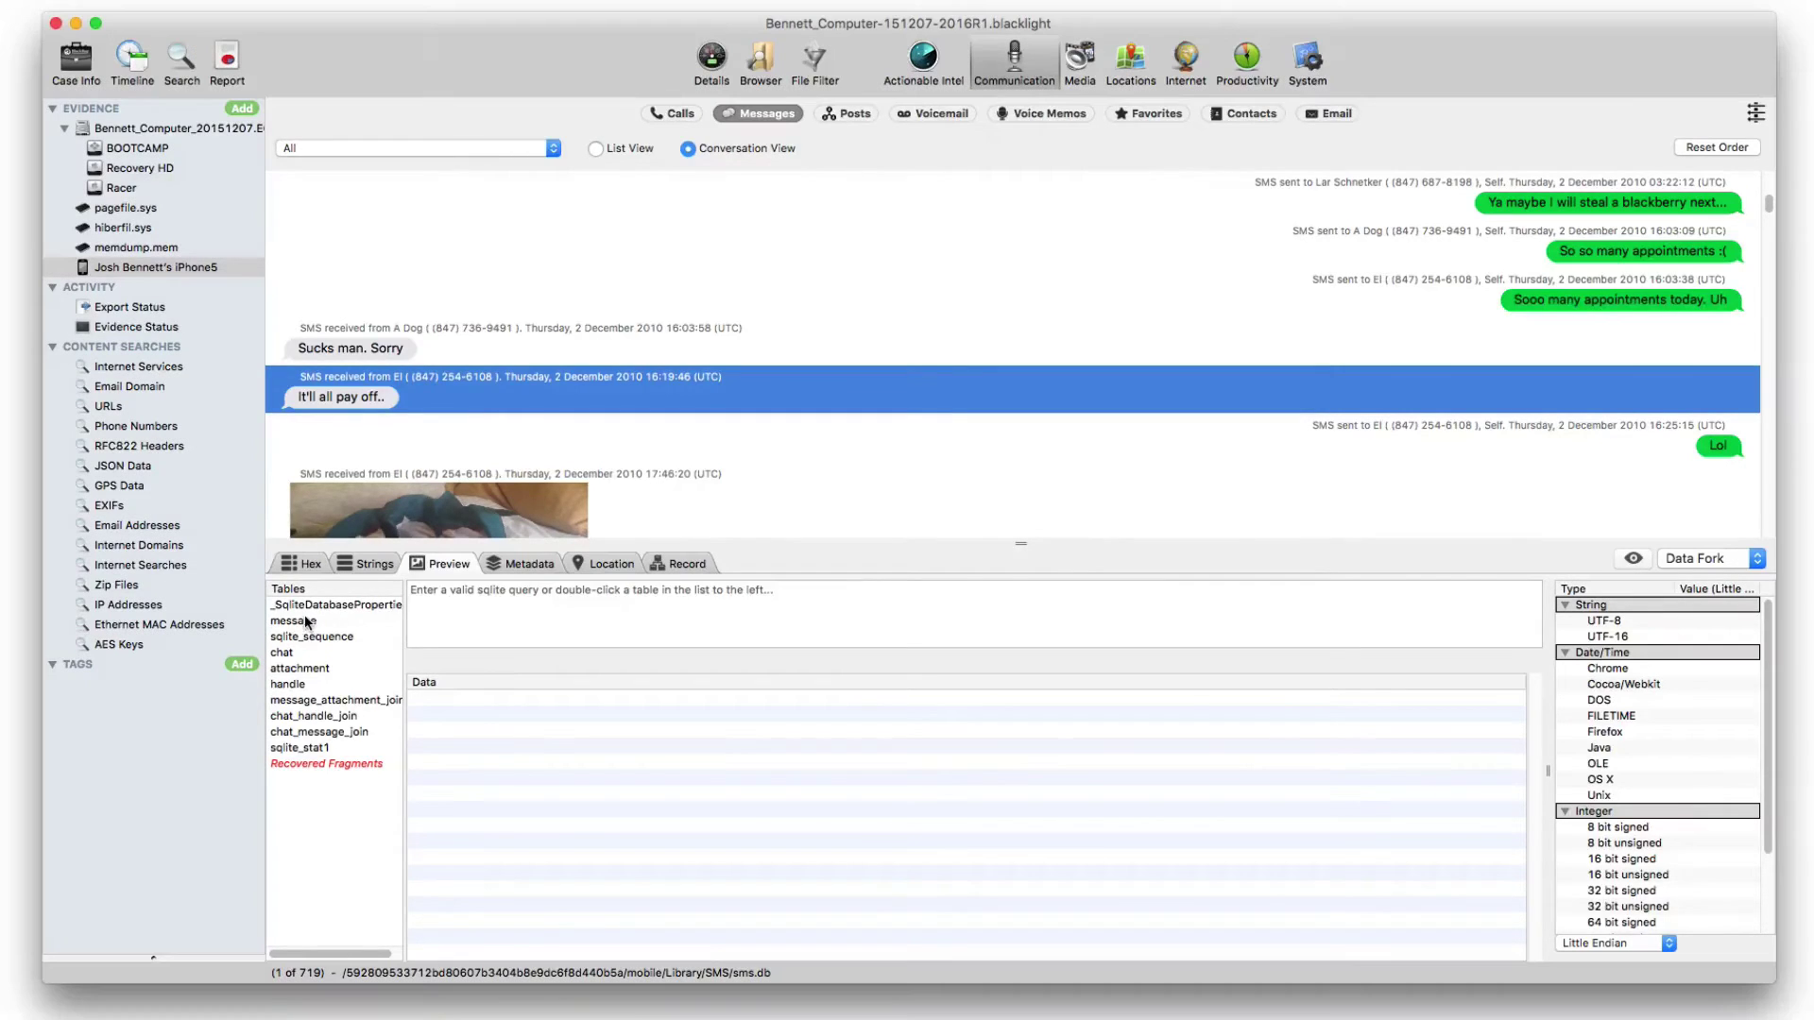
left_click(304, 619)
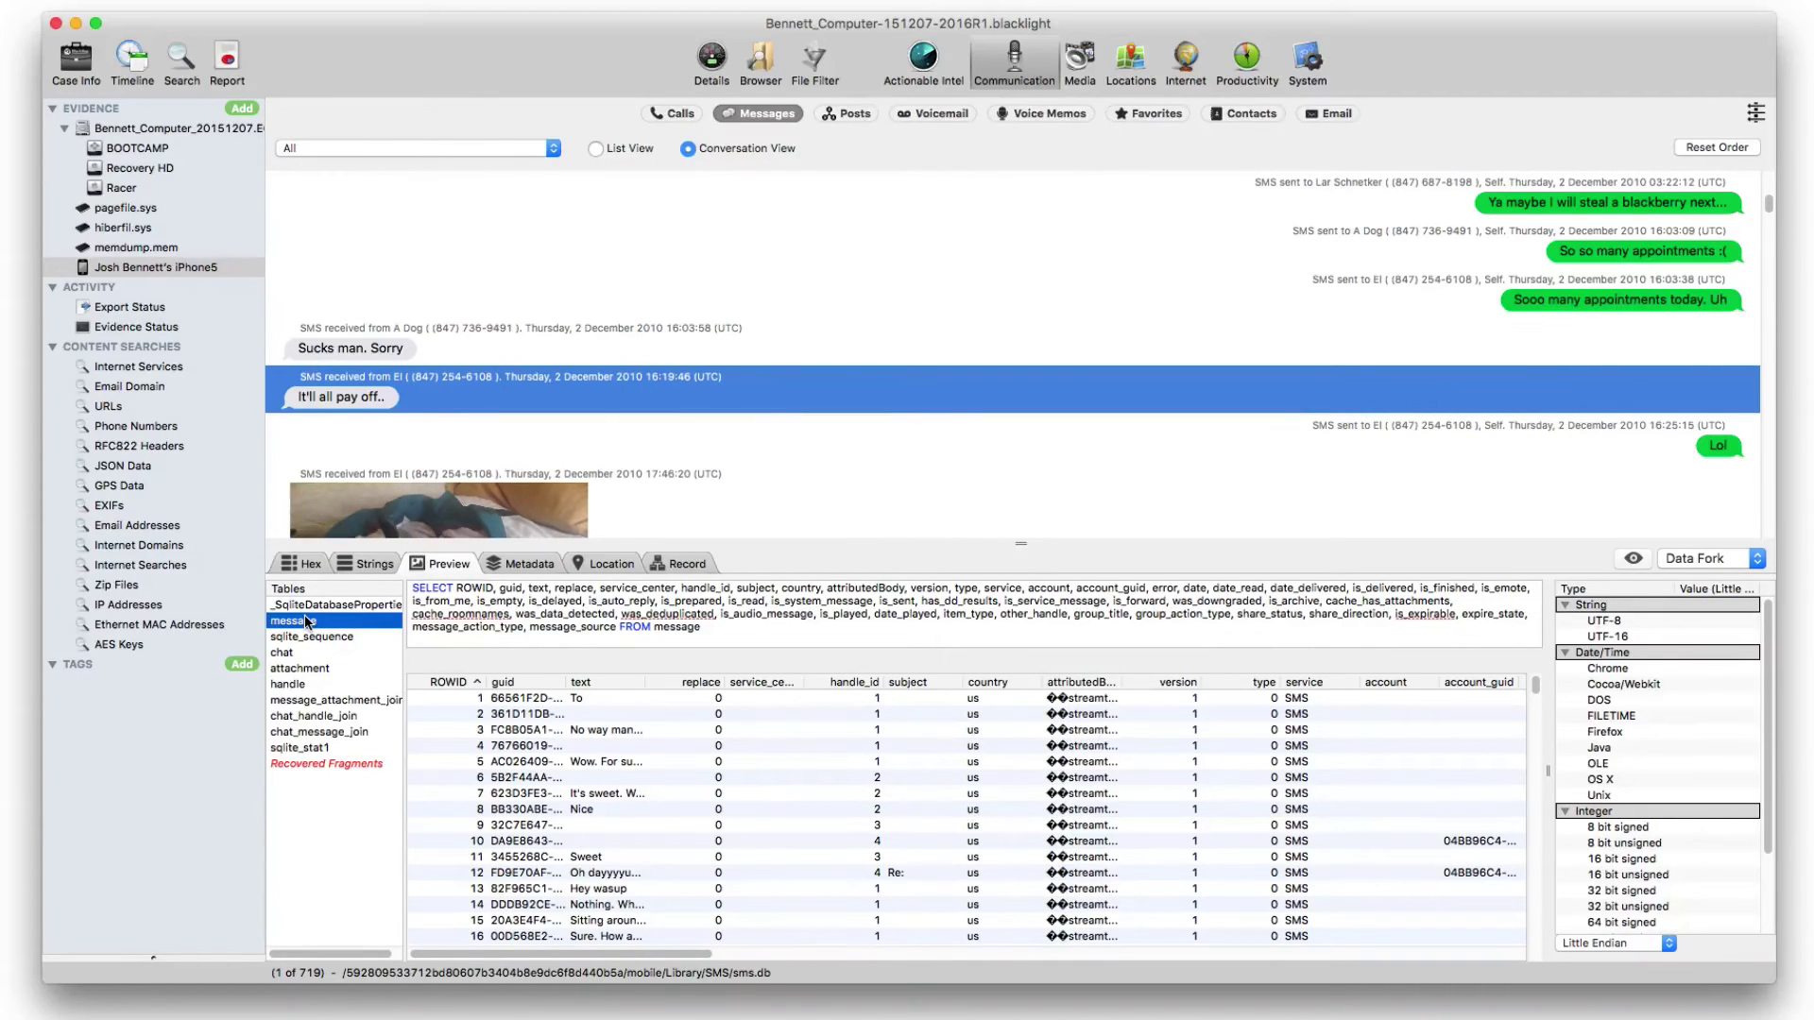
Replace it with the join query listing each message's handle, service, address, delivery time and chat ID.
key("super+a")
key("BackSpace")
type("SELECT message.handle_id AS HandleID, message.text AS Message, message.service AS Service_Type, handle.id AS Phone_Address, message.date_delivered AS Delivered, chat_message_join.chat_id AS Chat_ID, message.ROWID AS Msg_ID FROM message, chat_message_join LEFT OUTER JOIN handle, chat_handle_join ON message.handle_id = handle.ROWID AND chat_message_join.message_id = message.ROWID;")
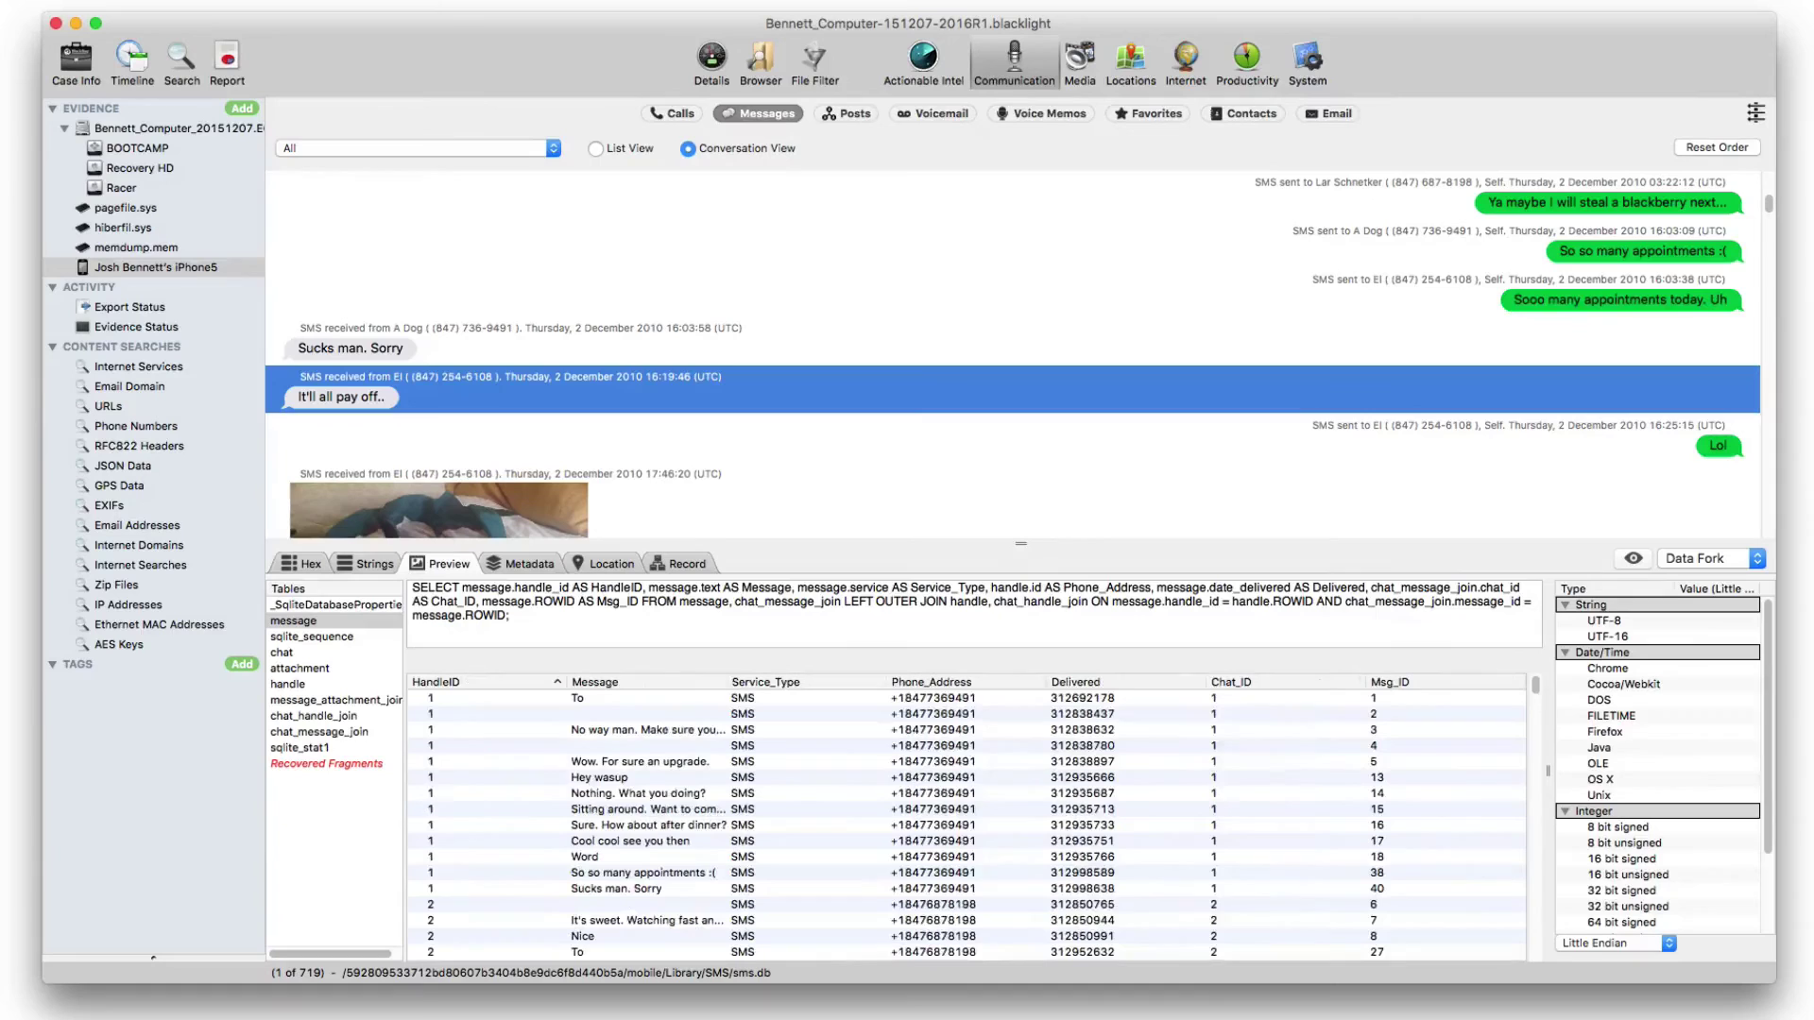
left_click(629, 732)
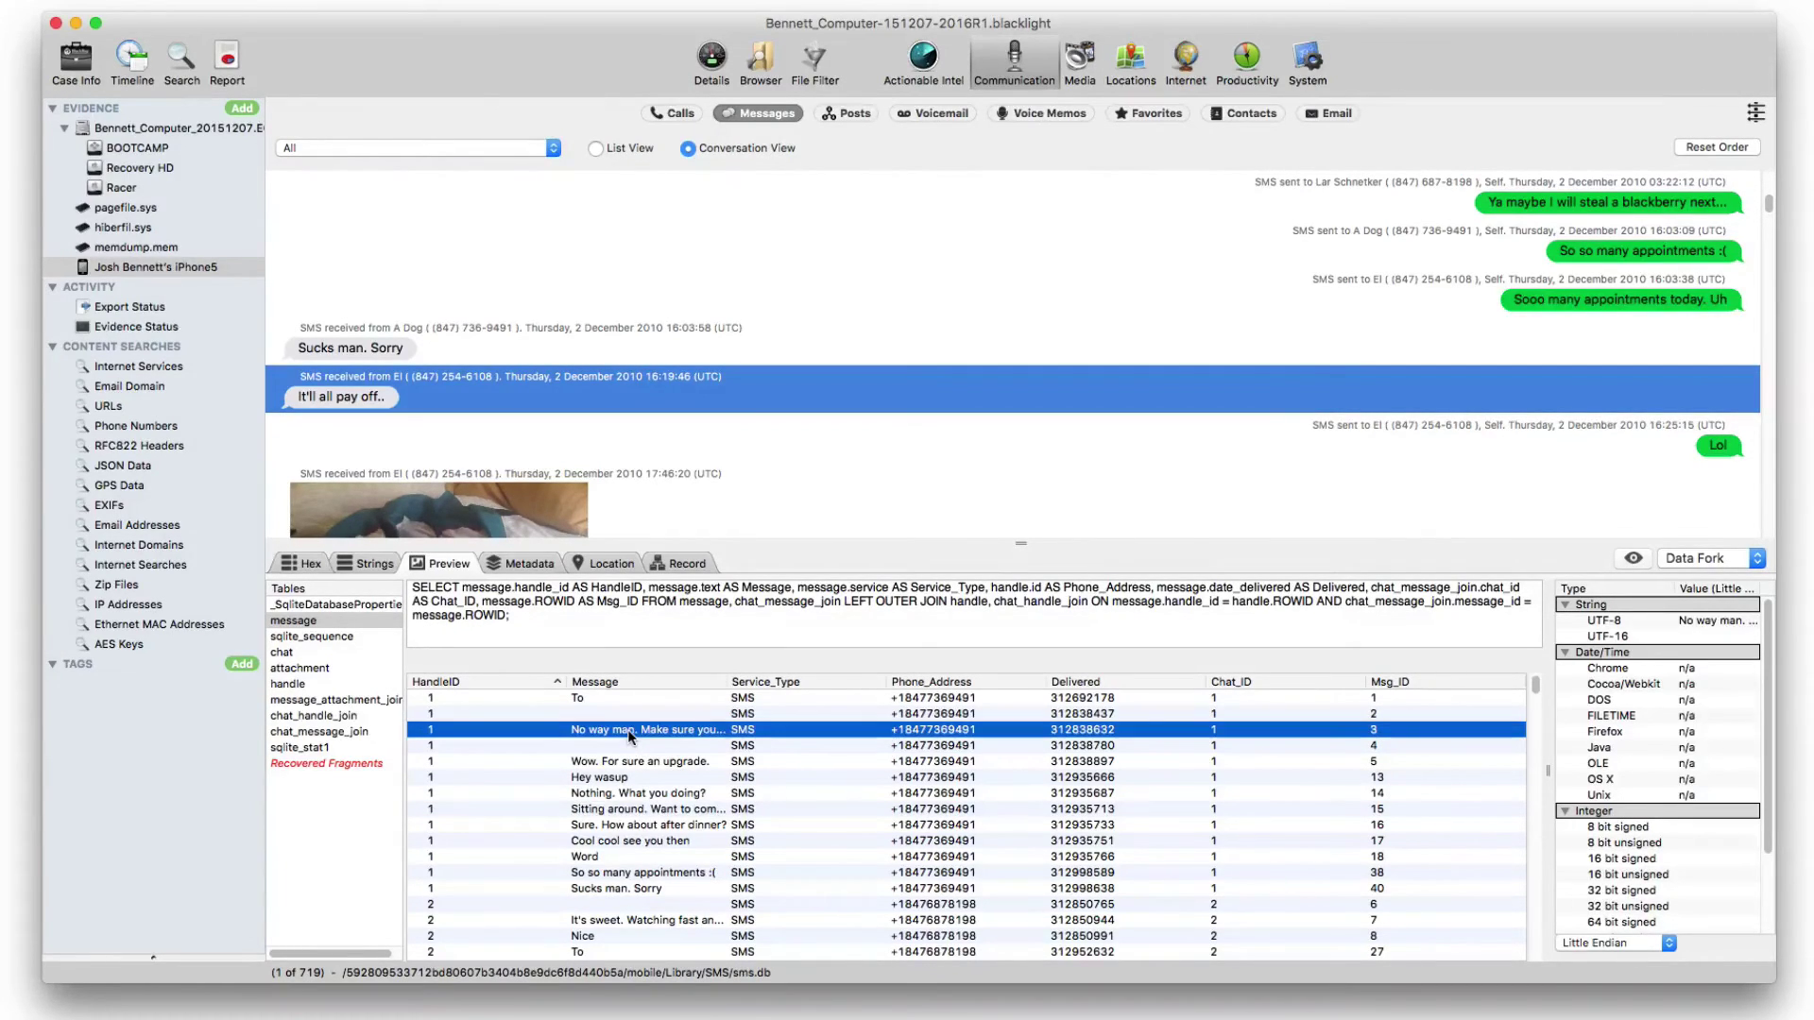